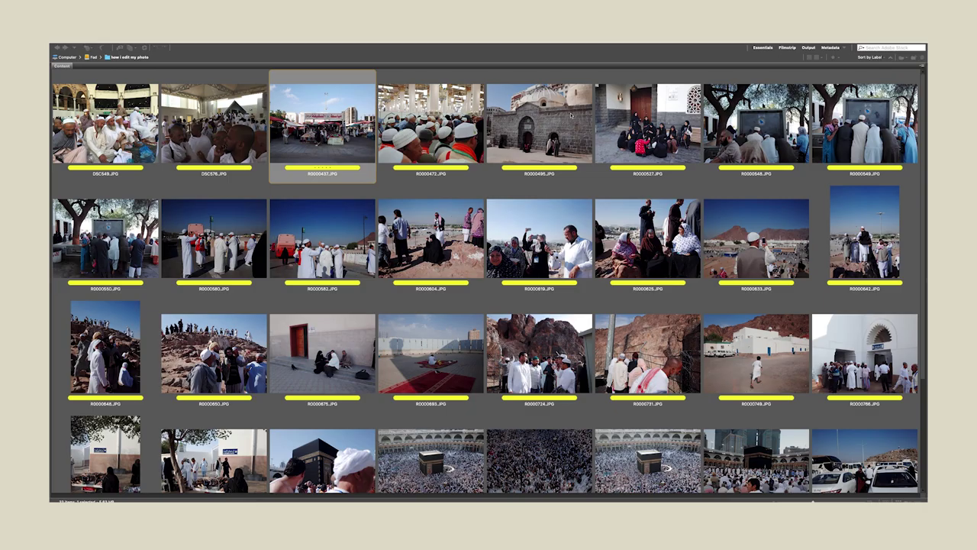
{"action": "left_click", "coordinate": [568, 116]}
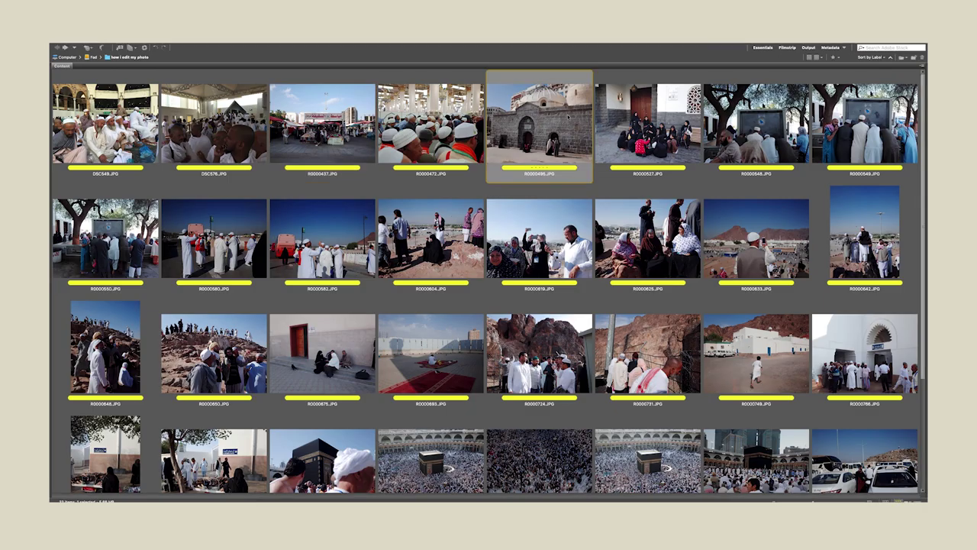
{"action": "key", "text": "Right"}
{"action": "key", "text": "Right"}
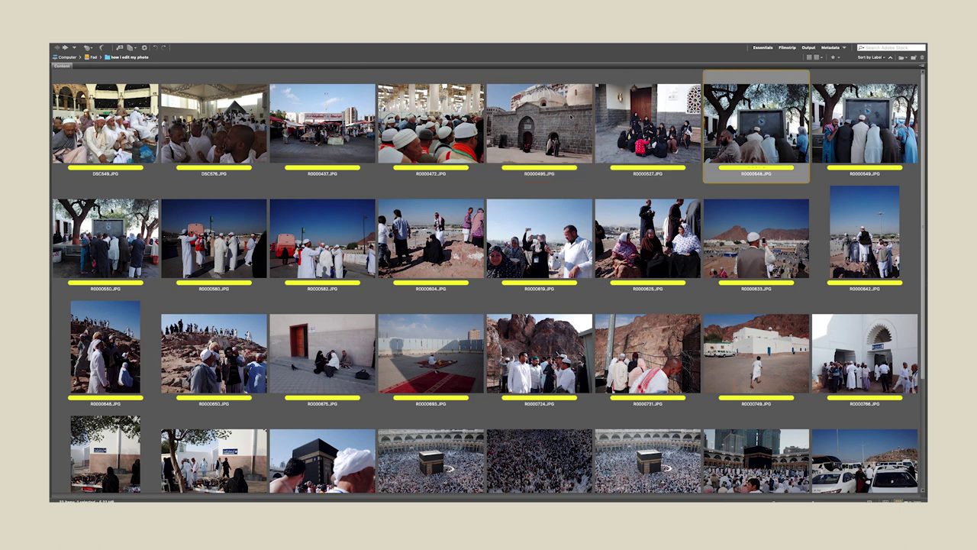
{"action": "key", "text": "Right"}
{"action": "key", "text": "Right"}
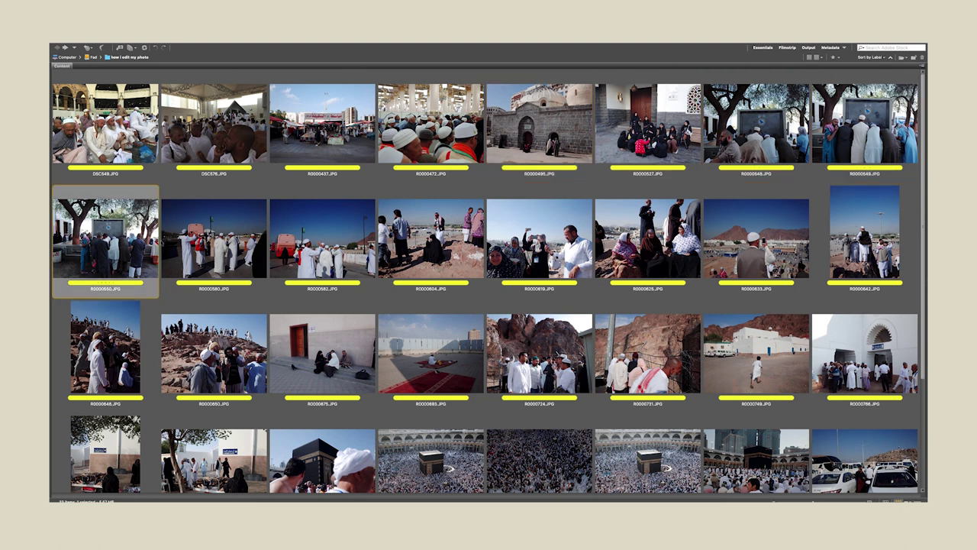
{"action": "key", "text": "Right"}
{"action": "key", "text": "Right"}
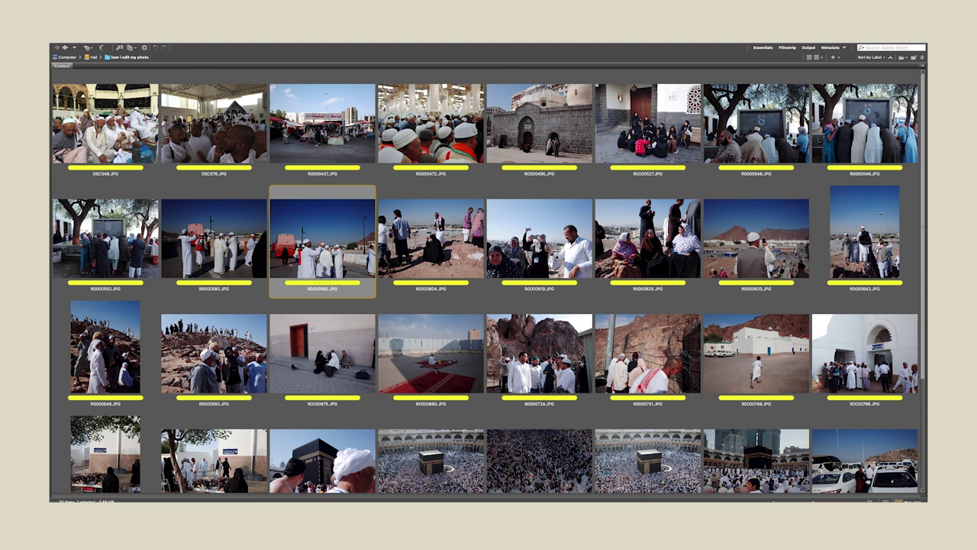
{"action": "key", "text": "Right"}
{"action": "key", "text": "Right"}
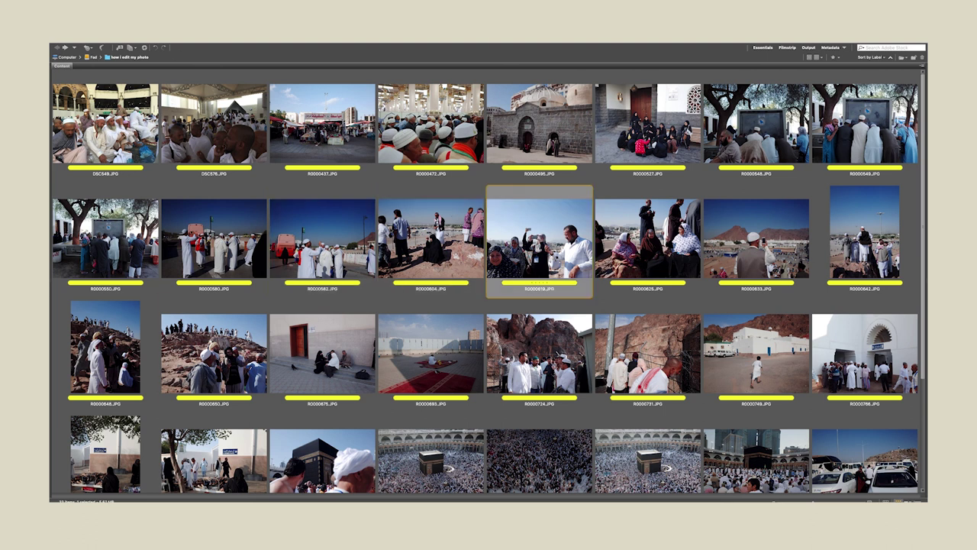
{"action": "key", "text": "Right"}
{"action": "key", "text": "Right"}
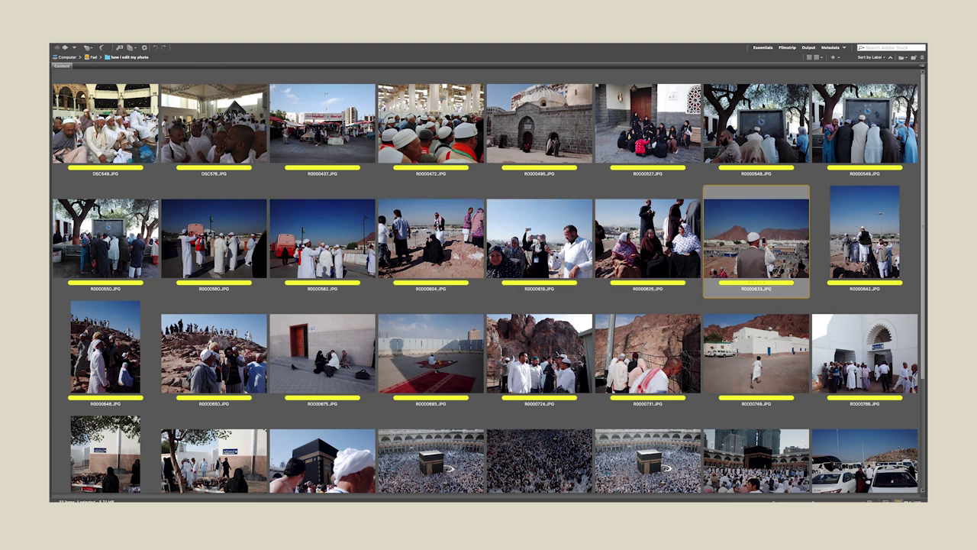
{"action": "key", "text": "Right"}
{"action": "key", "text": "Right"}
{"action": "key", "text": "Right"}
{"action": "key", "text": "Right"}
{"action": "key", "text": "Right"}
{"action": "key", "text": "Right"}
{"action": "key", "text": "Right"}
{"action": "key", "text": "Right"}
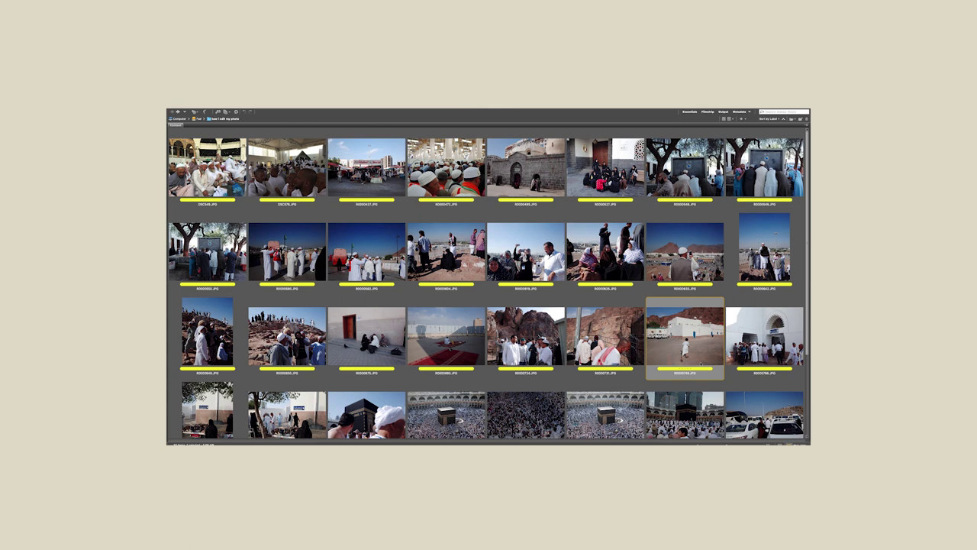
{"action": "key", "text": "Right"}
{"action": "key", "text": "Right"}
{"action": "key", "text": "Right"}
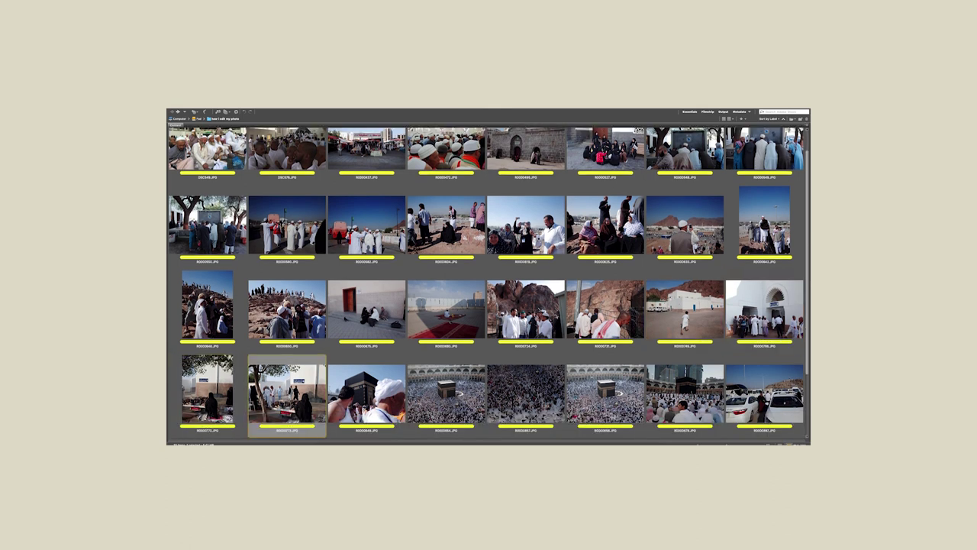
{"action": "key", "text": "Right"}
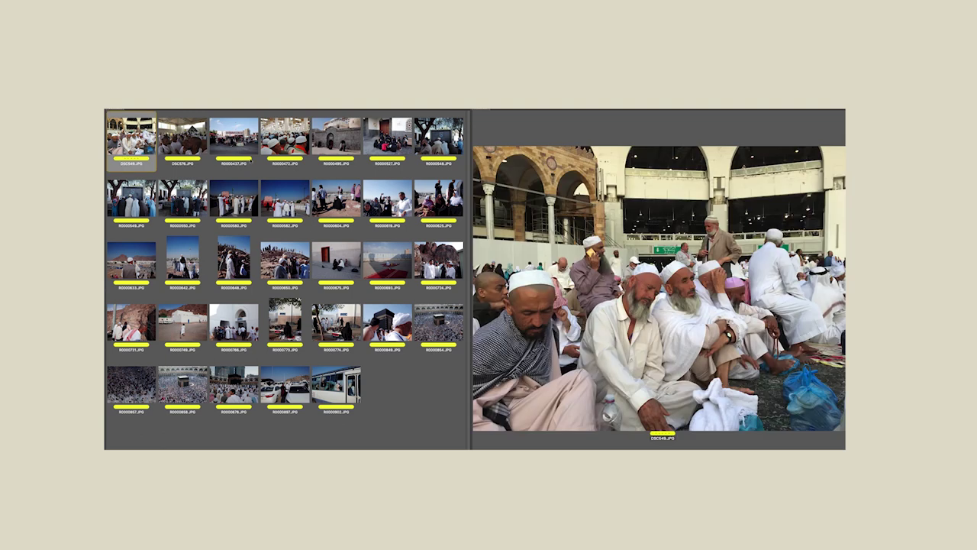
- Preview the pilgrimage photos large, flipping between neighbouring shots to compare them
{"action": "key", "text": "Right"}
{"action": "key", "text": "Right"}
{"action": "key", "text": "Right"}
{"action": "key", "text": "Right"}
{"action": "key", "text": "Right"}
{"action": "key", "text": "Right"}
{"action": "key", "text": "Right"}
{"action": "key", "text": "Right"}
{"action": "key", "text": "Right"}
{"action": "key", "text": "Right"}
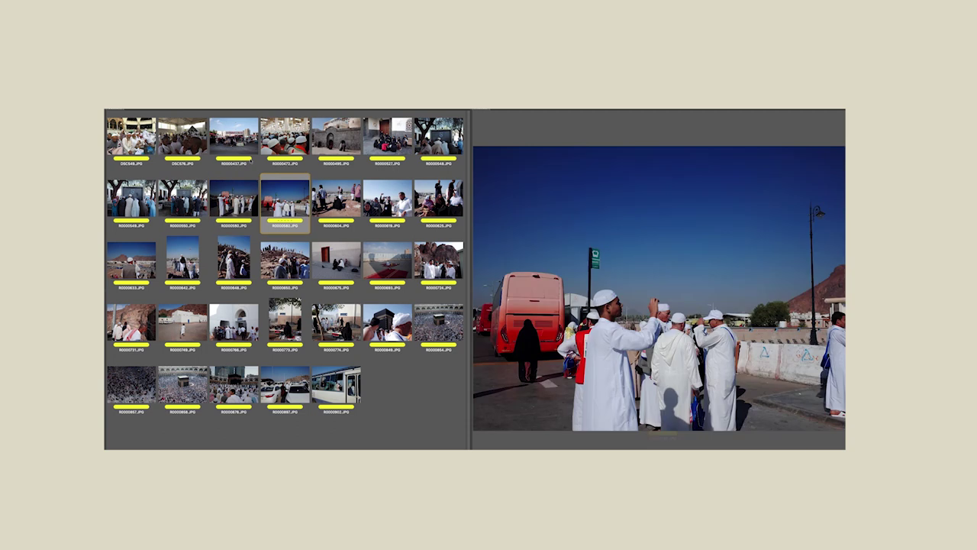
{"action": "key", "text": "Right"}
{"action": "key", "text": "Right"}
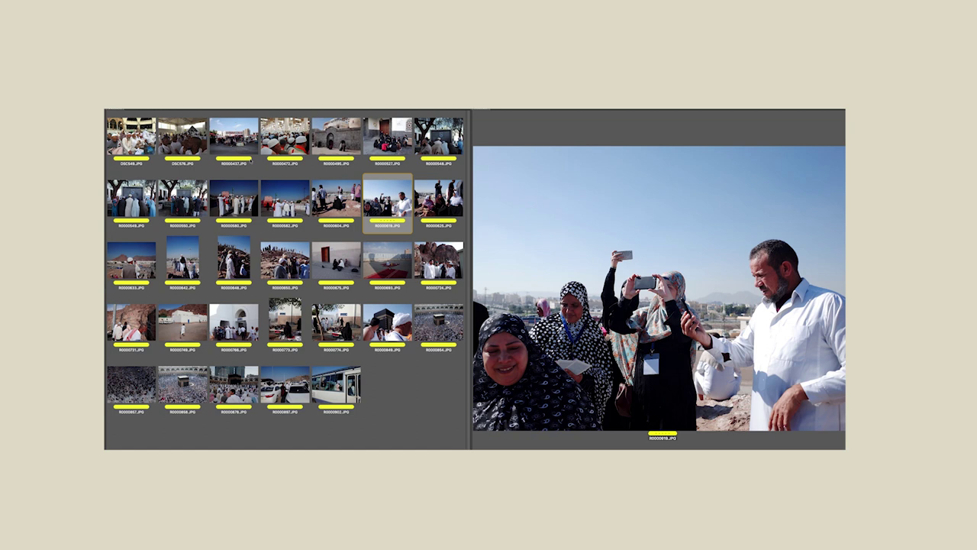
{"action": "key", "text": "Right"}
{"action": "key", "text": "Left"}
{"action": "key", "text": "Left"}
{"action": "key", "text": "Right"}
{"action": "key", "text": "Right"}
{"action": "key", "text": "Right"}
{"action": "key", "text": "Left"}
{"action": "key", "text": "Right"}
{"action": "key", "text": "Right"}
{"action": "key", "text": "Right"}
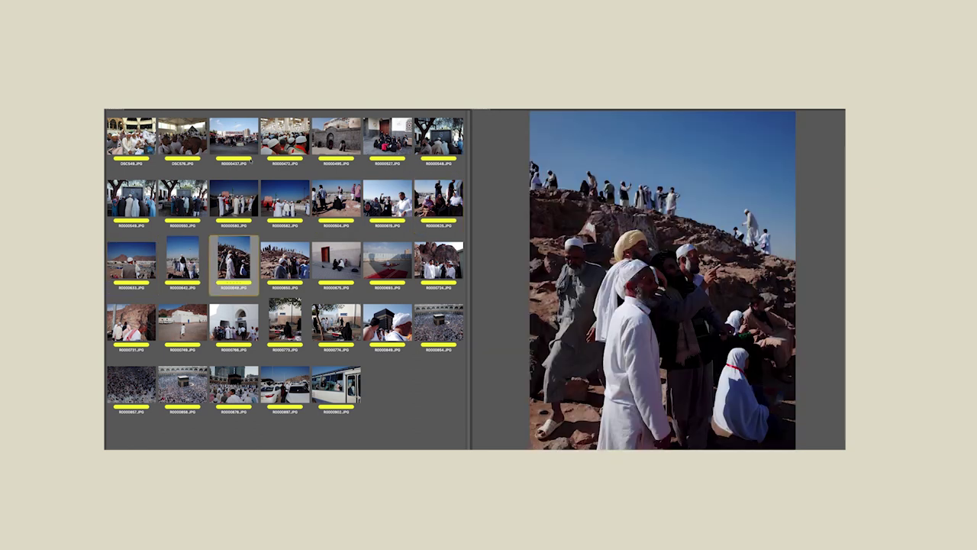
- Return to the first photo, select all 33 photos and send them to Lightroom
{"action": "key", "text": "Left"}
{"action": "key", "text": "Left"}
{"action": "key", "text": "Left"}
{"action": "key", "text": "Left"}
{"action": "key", "text": "Left"}
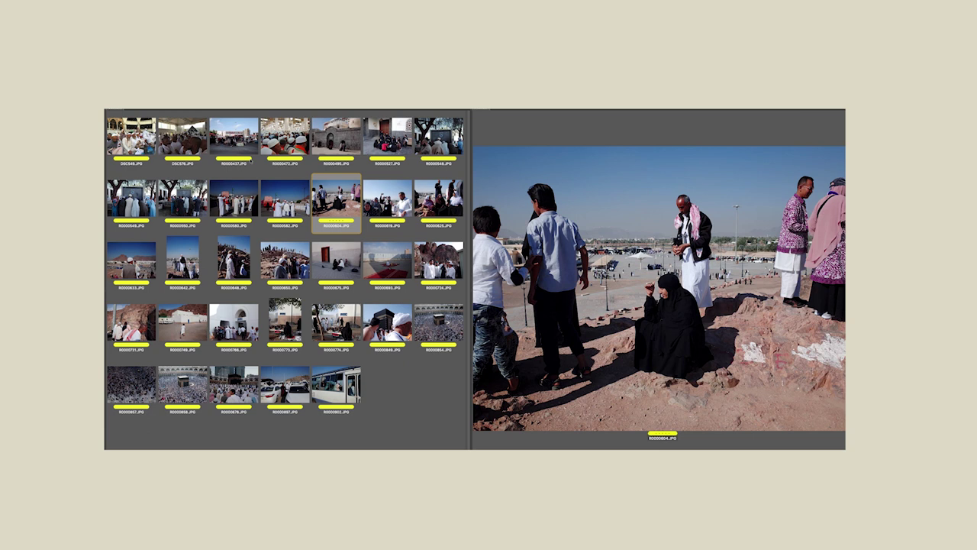
{"action": "key", "text": "Up"}
{"action": "key", "text": "Left"}
{"action": "key", "text": "Left"}
{"action": "key", "text": "Left"}
{"action": "key", "text": "Left"}
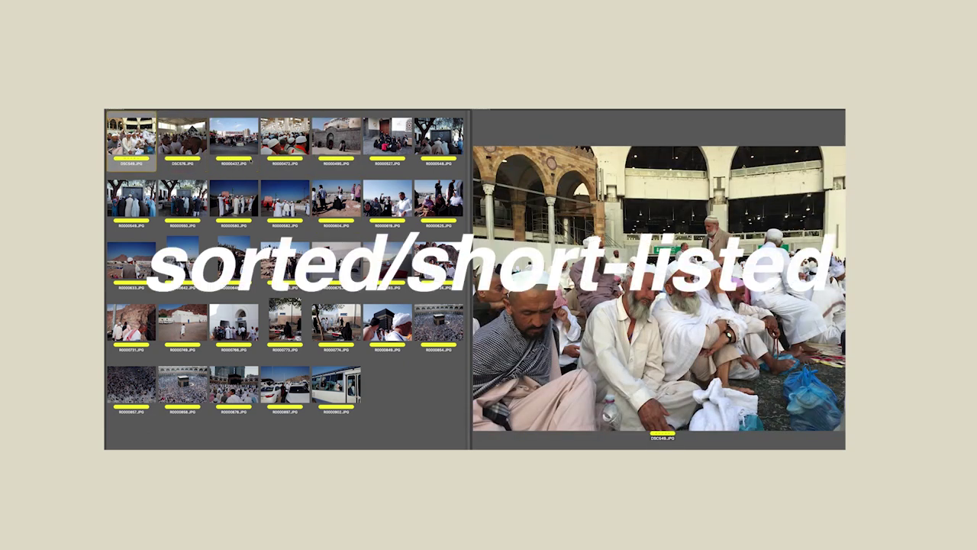
{"action": "key", "text": "ctrl+a"}
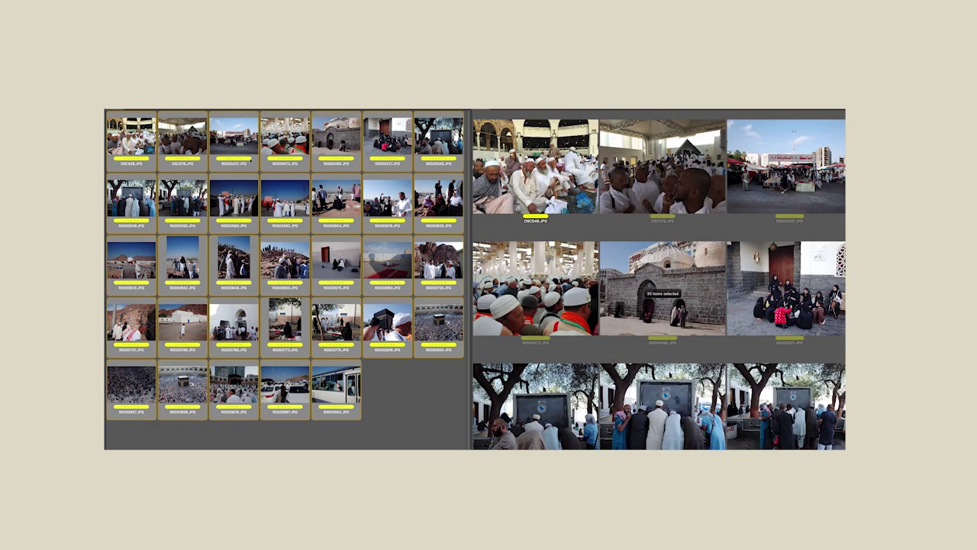
{"action": "key", "text": "ctrl+o"}
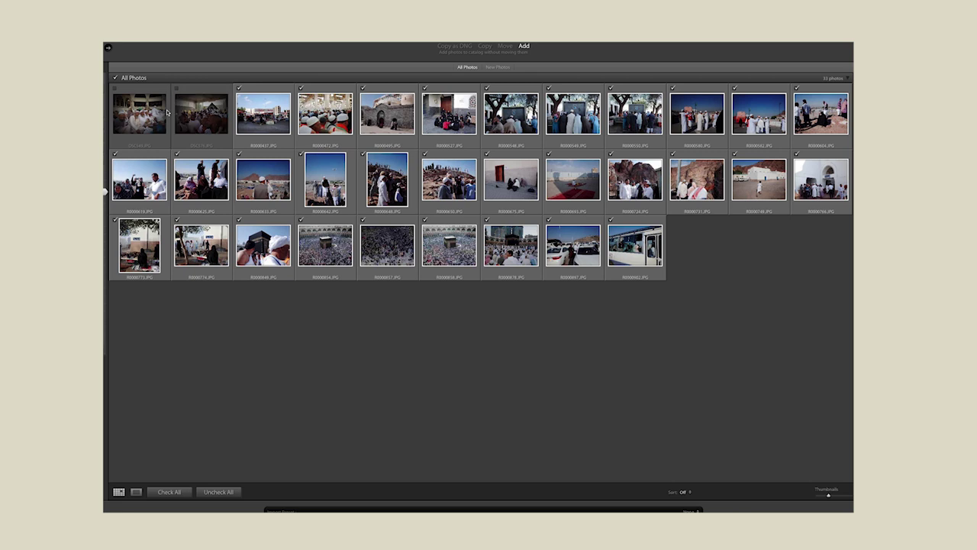
- Tick All Photos and confirm the import of all 33 pilgrimage photos
{"action": "left_click", "coordinate": [115, 77]}
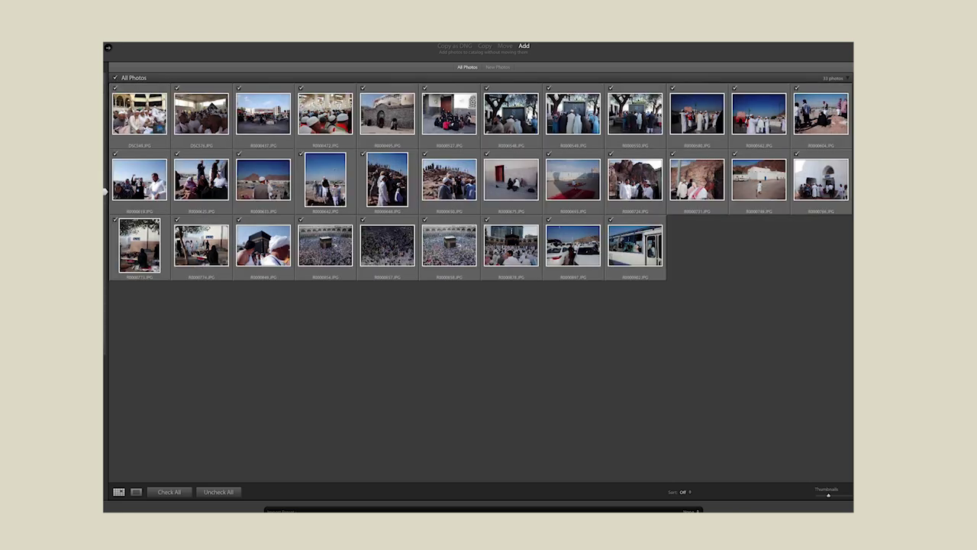
{"action": "key", "text": "Return"}
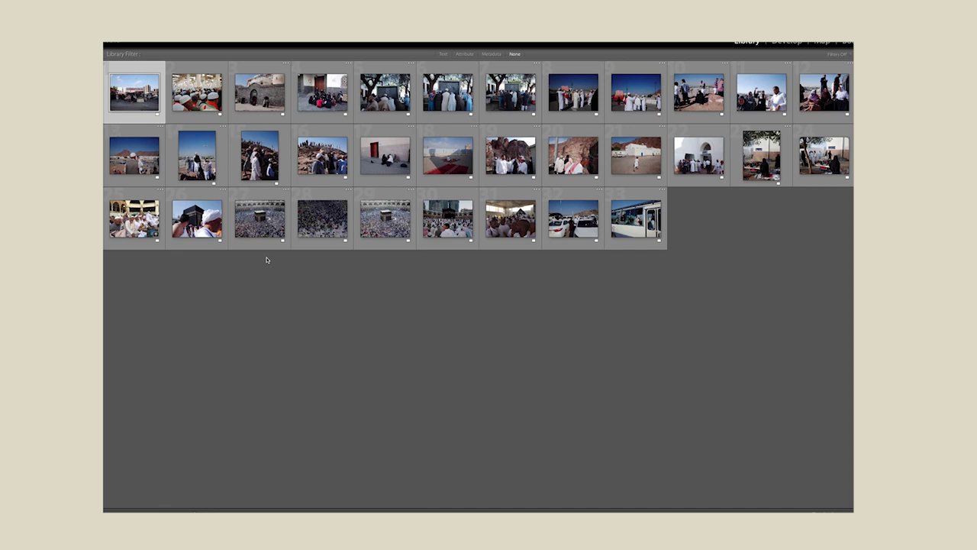
- Select the market stall thumbnail and open it in the Develop module
{"action": "left_click", "coordinate": [141, 97]}
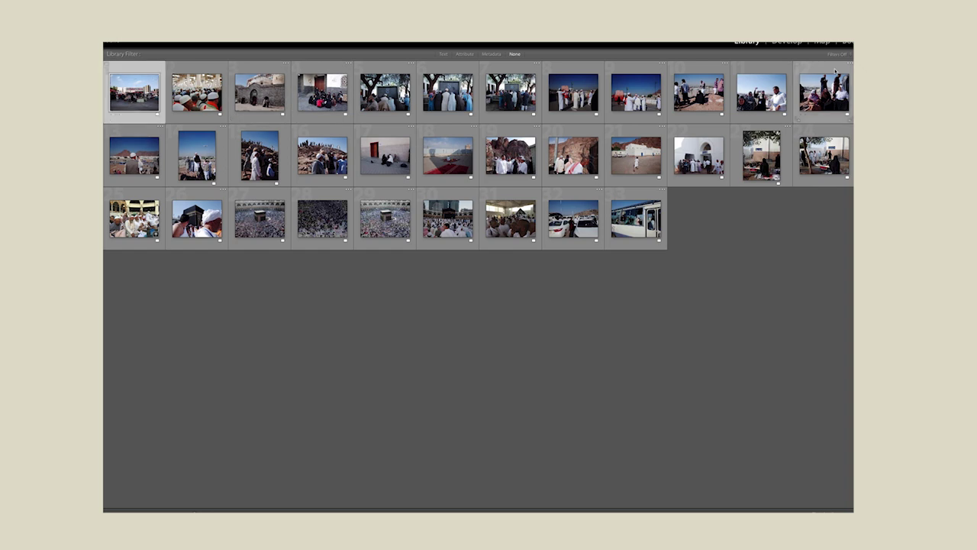
{"action": "left_click", "coordinate": [786, 41]}
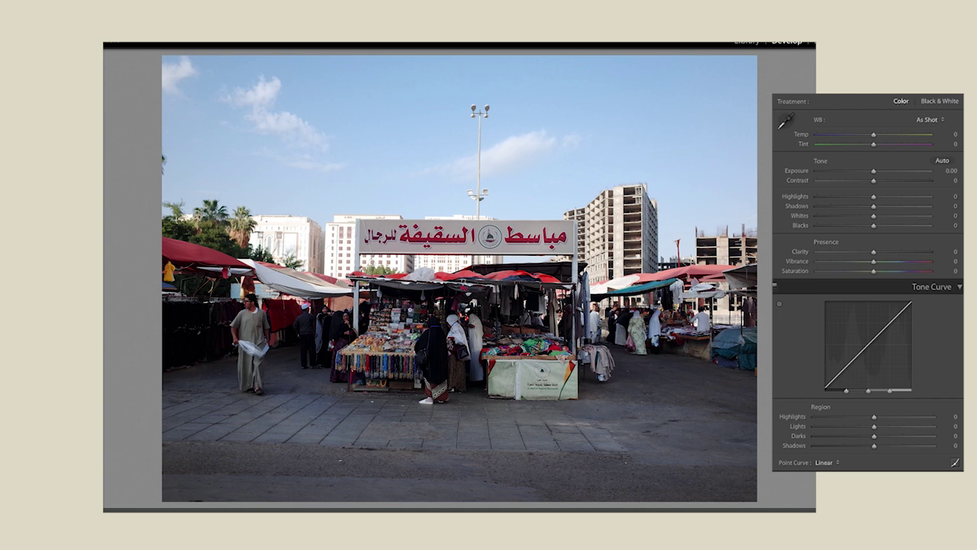
- Set the market photo to exposure +0.60, blacks -21 and Temp +4, checking Before/After
{"action": "left_click_drag", "start_coordinate": [873, 171], "coordinate": [878, 172]}
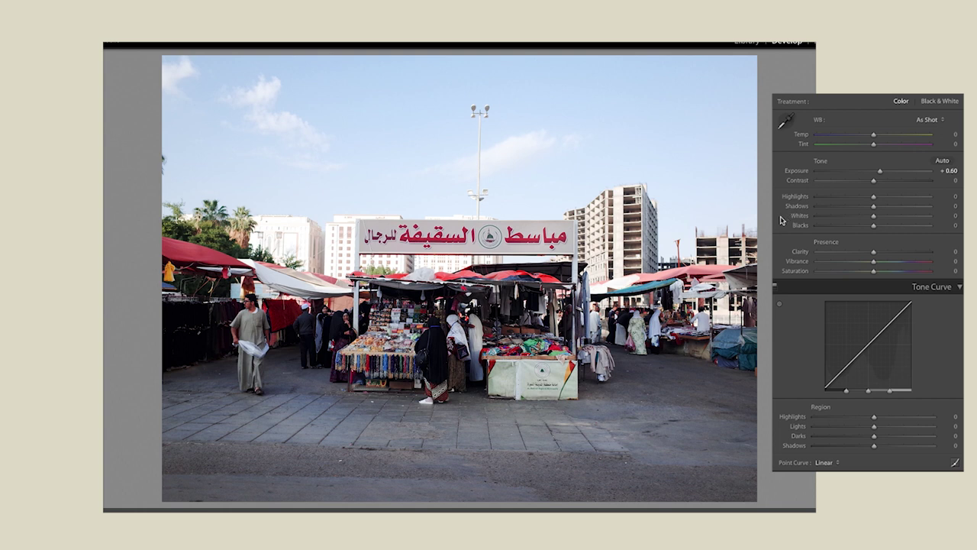
{"action": "key", "text": "y"}
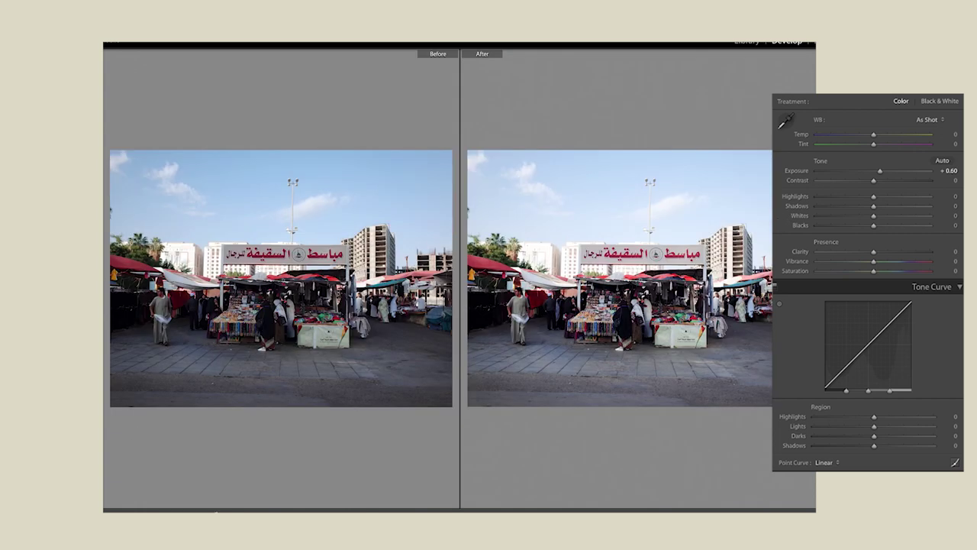
{"action": "left_click_drag", "start_coordinate": [872, 230], "coordinate": [860, 228]}
{"action": "left_click_drag", "start_coordinate": [874, 138], "coordinate": [876, 137]}
{"action": "key", "text": "y"}
{"action": "key", "text": "y"}
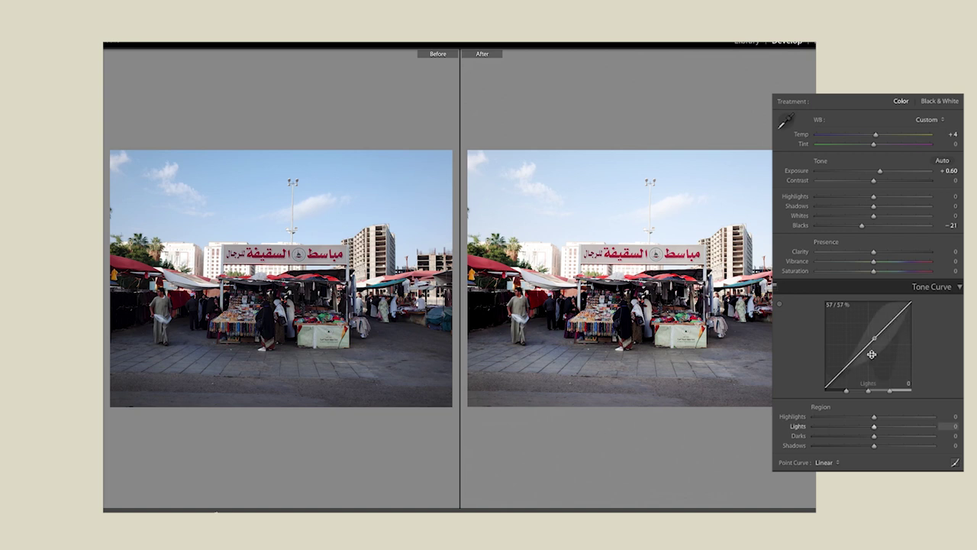
- Add a tone curve with Lights +12 and Darks -17, then compare with the original
{"action": "left_click_drag", "start_coordinate": [856, 372], "coordinate": [855, 382]}
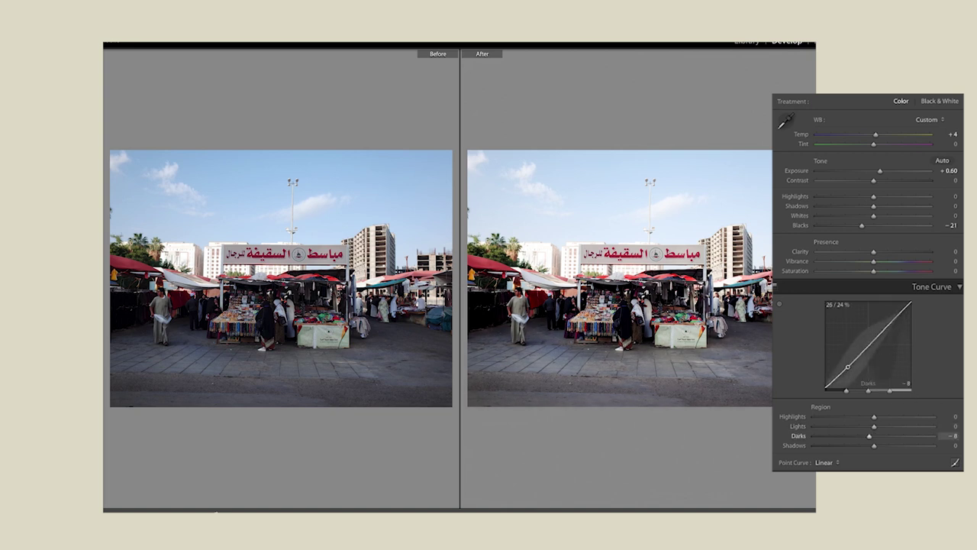
{"action": "left_click_drag", "start_coordinate": [889, 326], "coordinate": [889, 320]}
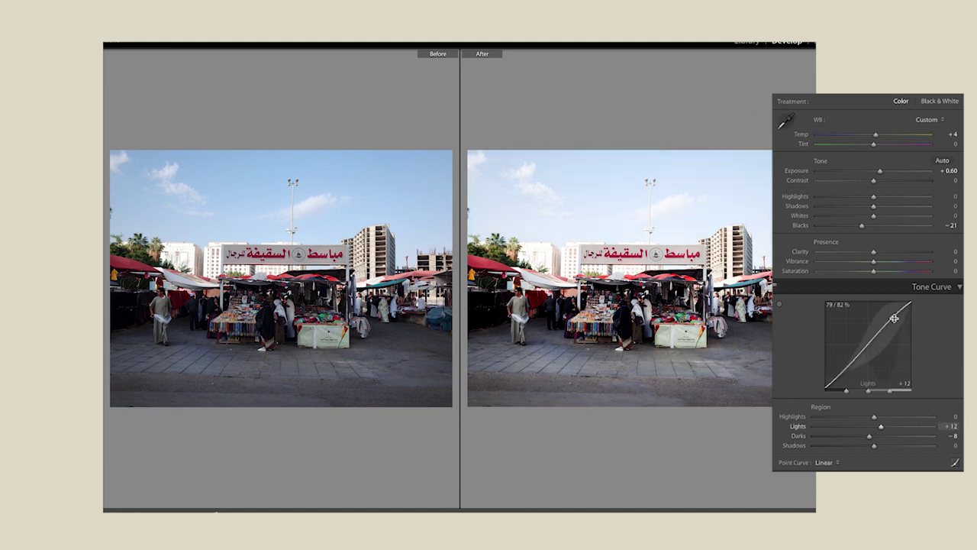
{"action": "left_click_drag", "start_coordinate": [847, 366], "coordinate": [847, 368]}
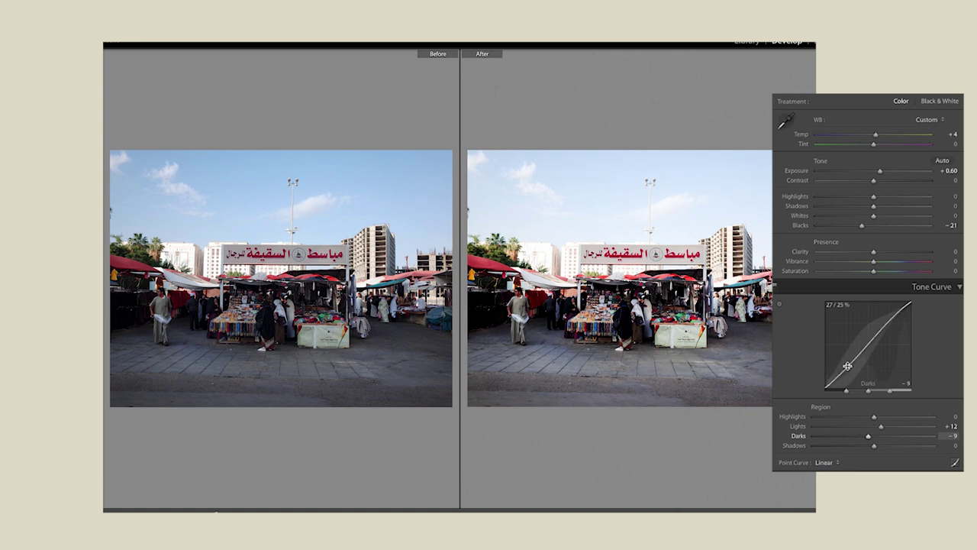
{"action": "key", "text": "y"}
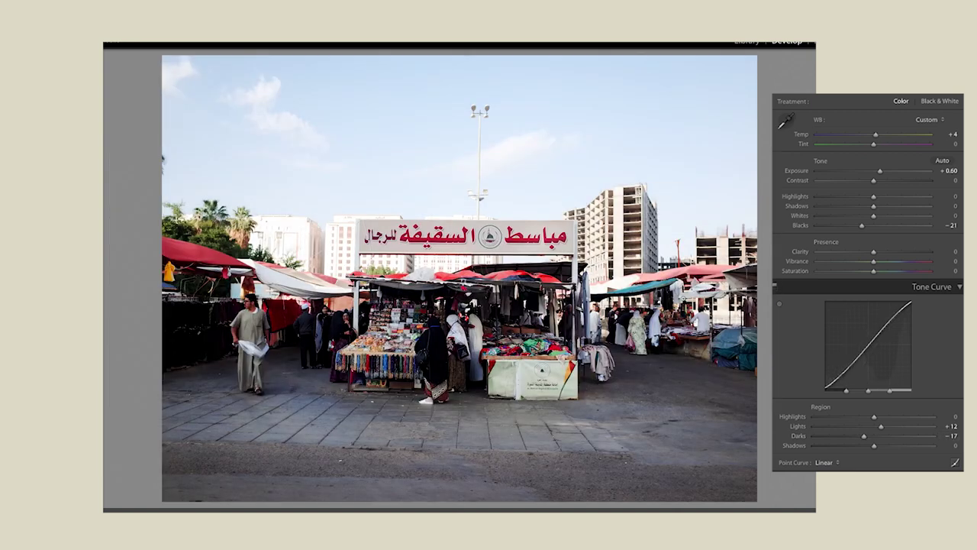
{"action": "key", "text": "y"}
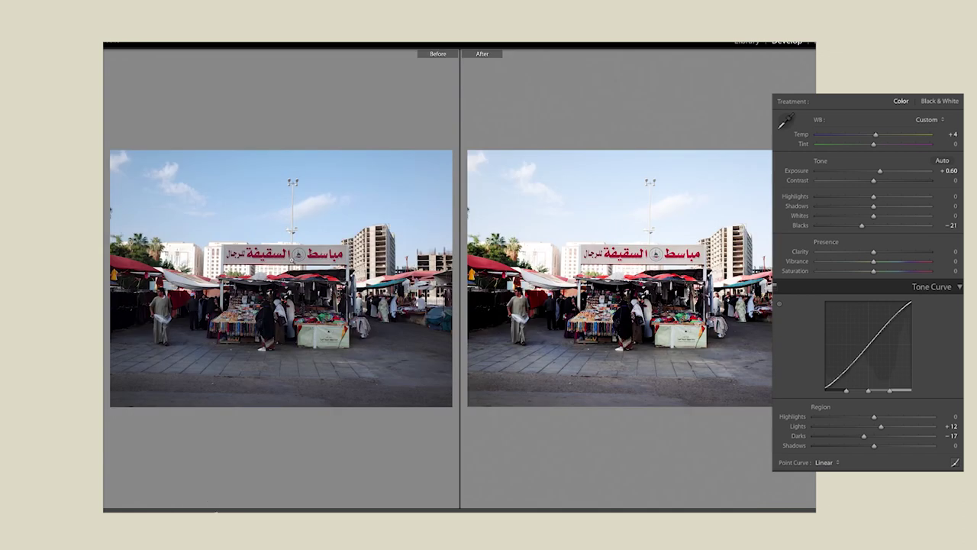
{"action": "key", "text": "Right"}
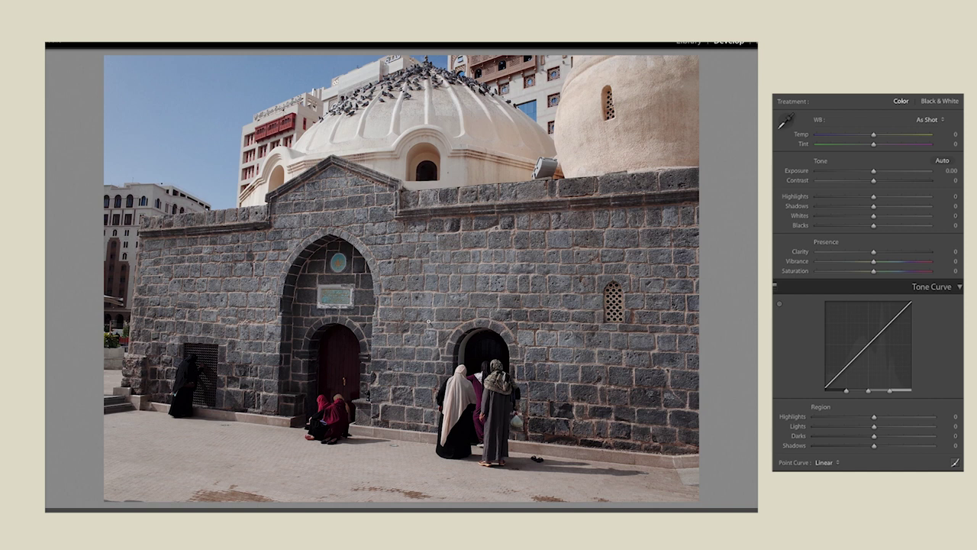
- Level the stone building wall, crop in from the bottom-left corner and reposition the image
{"action": "key", "text": "y"}
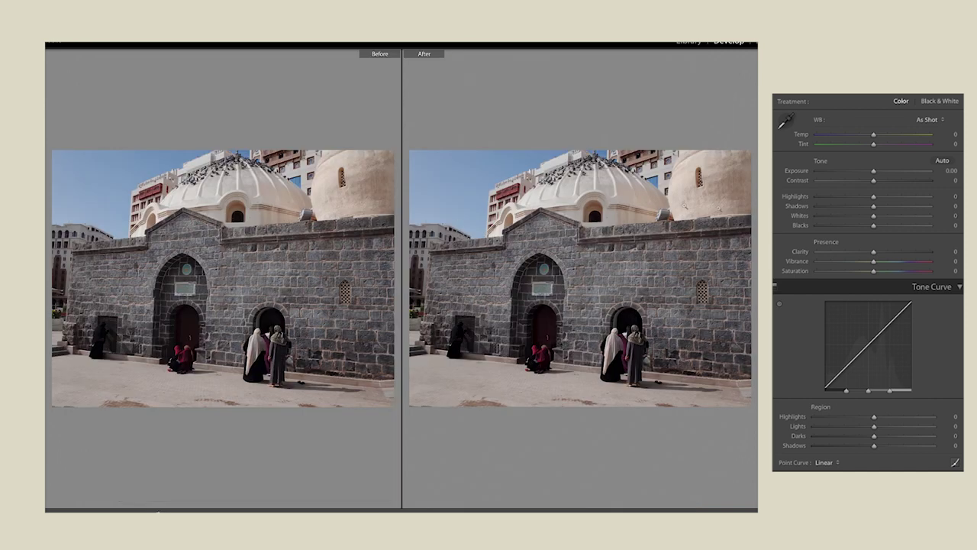
{"action": "key", "text": "y"}
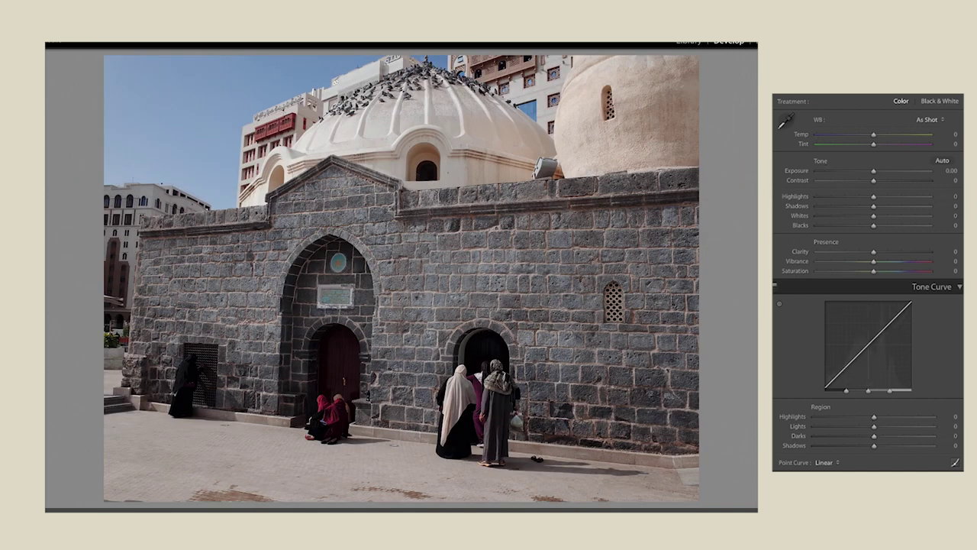
{"action": "key", "text": "r"}
{"action": "left_click_drag", "start_coordinate": [100, 509], "coordinate": [105, 501]}
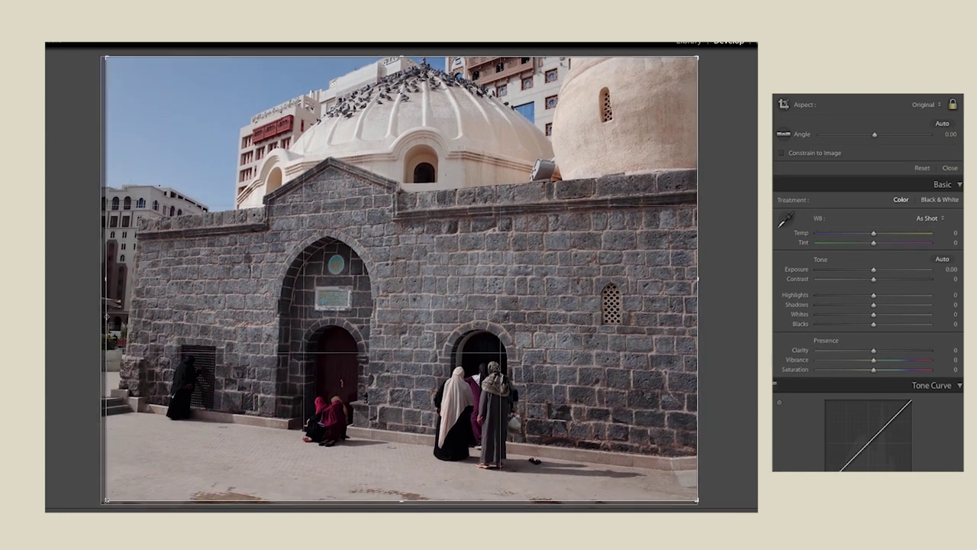
{"action": "left_click_drag", "start_coordinate": [105, 500], "coordinate": [122, 487]}
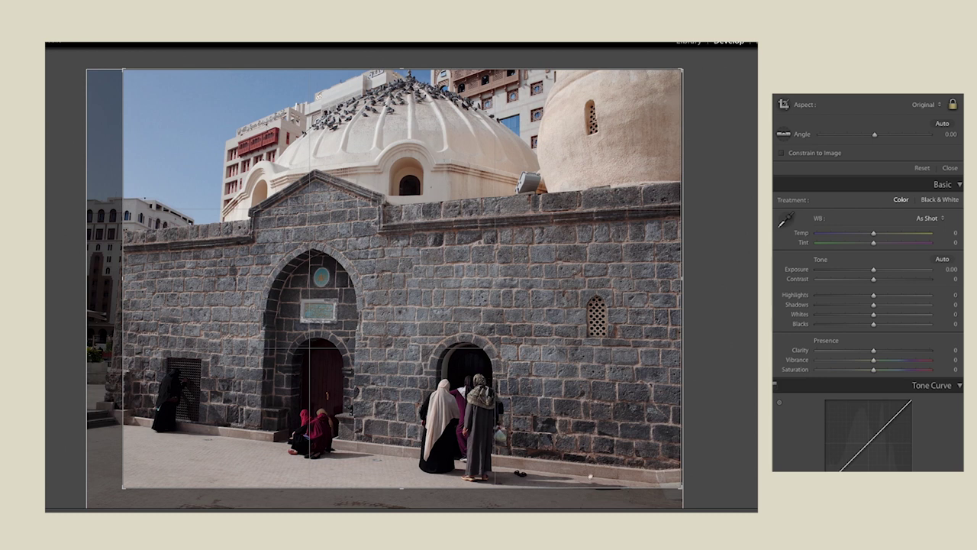
{"action": "mouse_move", "coordinate": [512, 408]}
{"action": "left_mouse_down"}
{"action": "mouse_move", "coordinate": [499, 373]}
{"action": "mouse_move", "coordinate": [504, 393]}
{"action": "mouse_move", "coordinate": [495, 392]}
{"action": "left_mouse_up"}
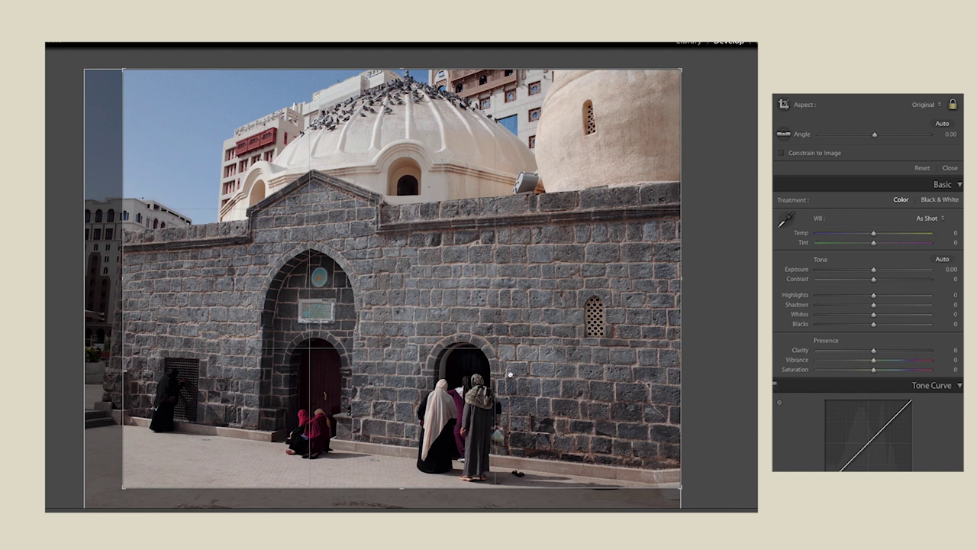
{"action": "mouse_move", "coordinate": [507, 283]}
{"action": "left_mouse_down"}
{"action": "mouse_move", "coordinate": [507, 264]}
{"action": "mouse_move", "coordinate": [500, 290]}
{"action": "mouse_move", "coordinate": [499, 260]}
{"action": "mouse_move", "coordinate": [496, 270]}
{"action": "left_mouse_up"}
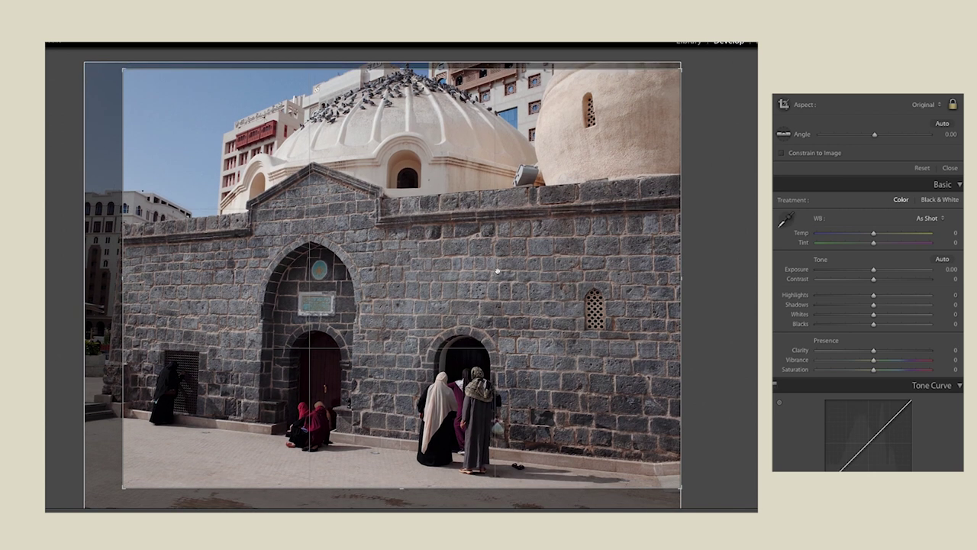
{"action": "key", "text": "Return"}
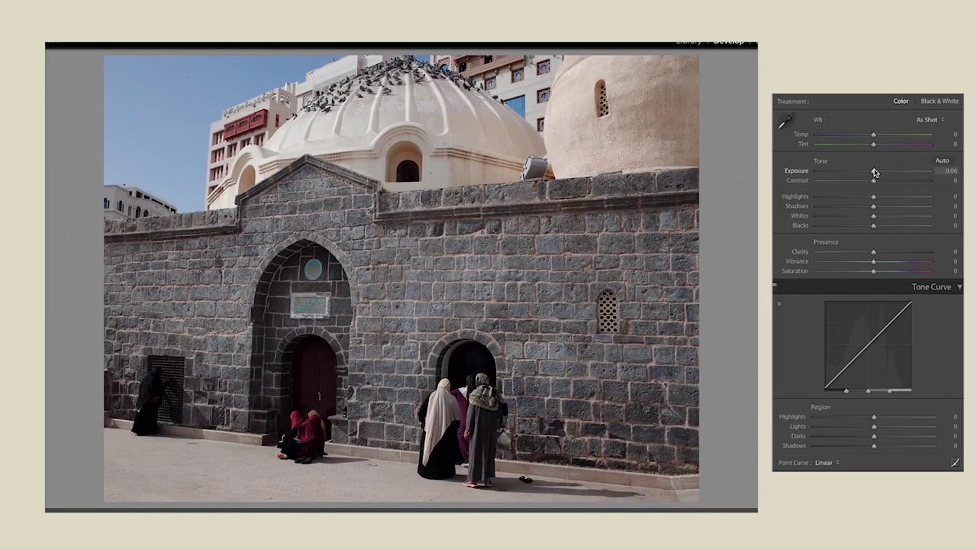
- Give the stone building photo exposure +0.60, blacks -11 and Temp +7, discarding a Shadows trial
{"action": "left_click_drag", "start_coordinate": [873, 173], "coordinate": [879, 172]}
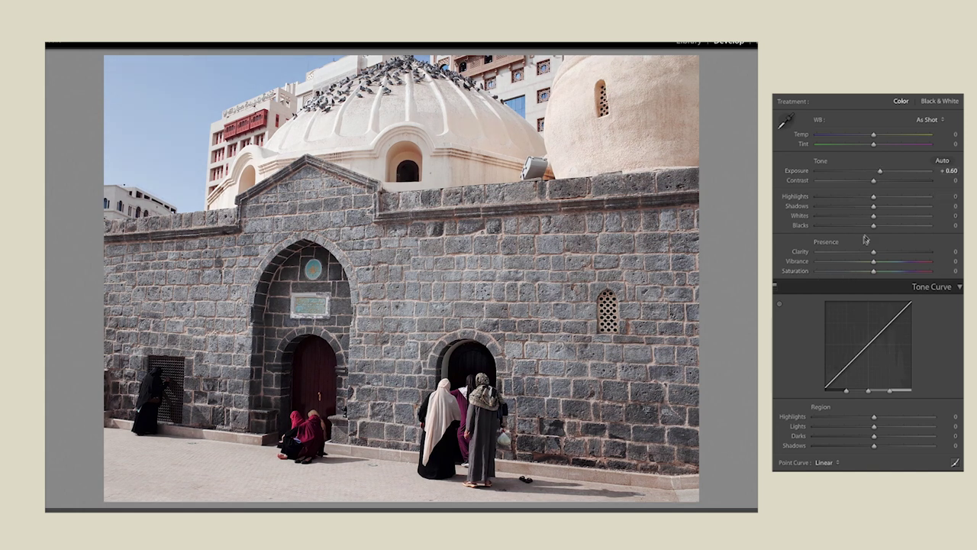
{"action": "left_click_drag", "start_coordinate": [874, 228], "coordinate": [865, 227]}
{"action": "key", "text": "y"}
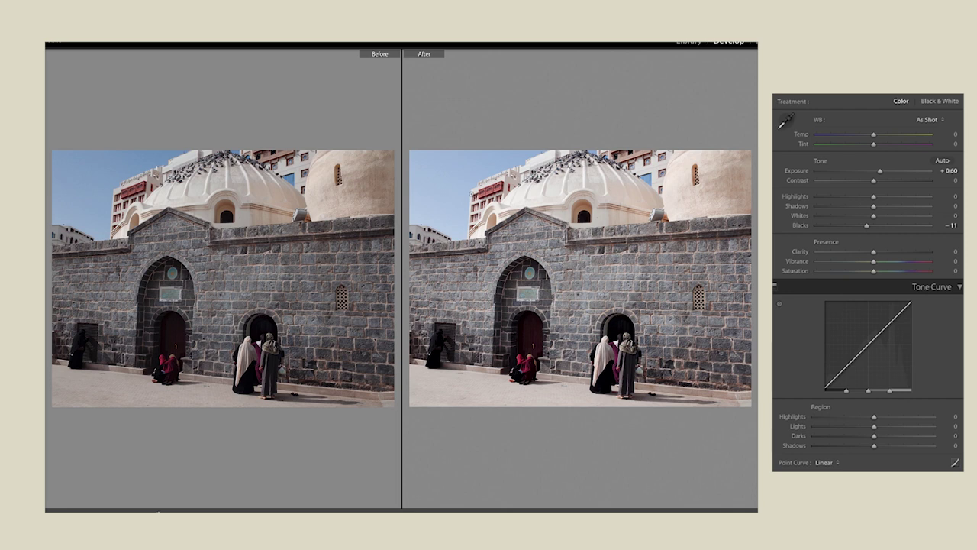
{"action": "key", "text": "y"}
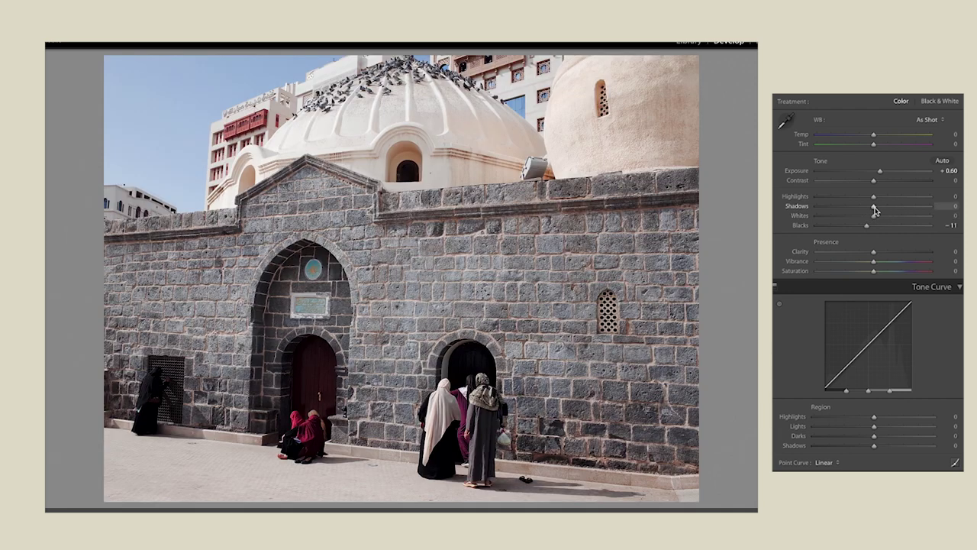
{"action": "left_click_drag", "start_coordinate": [875, 210], "coordinate": [868, 209]}
{"action": "key", "text": "ctrl+z"}
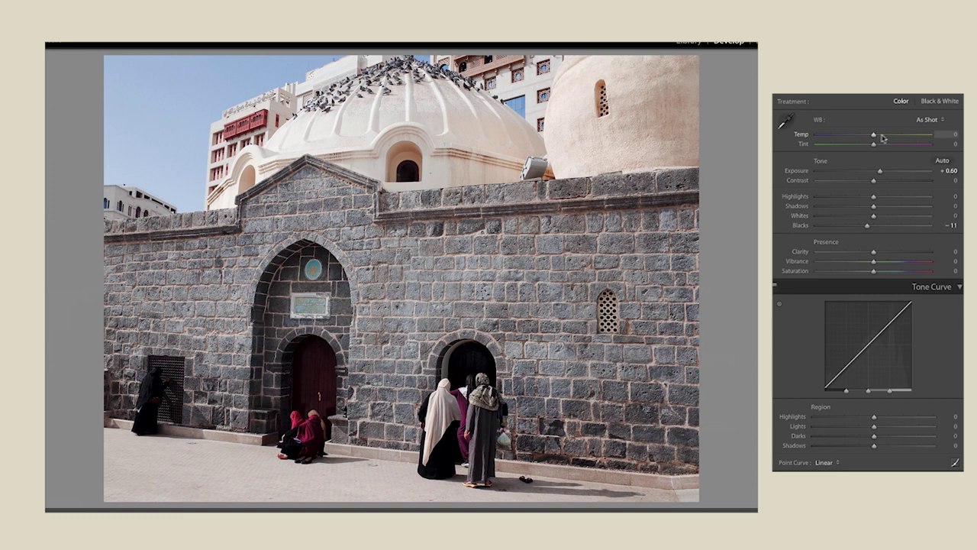
{"action": "left_click_drag", "start_coordinate": [876, 136], "coordinate": [879, 137]}
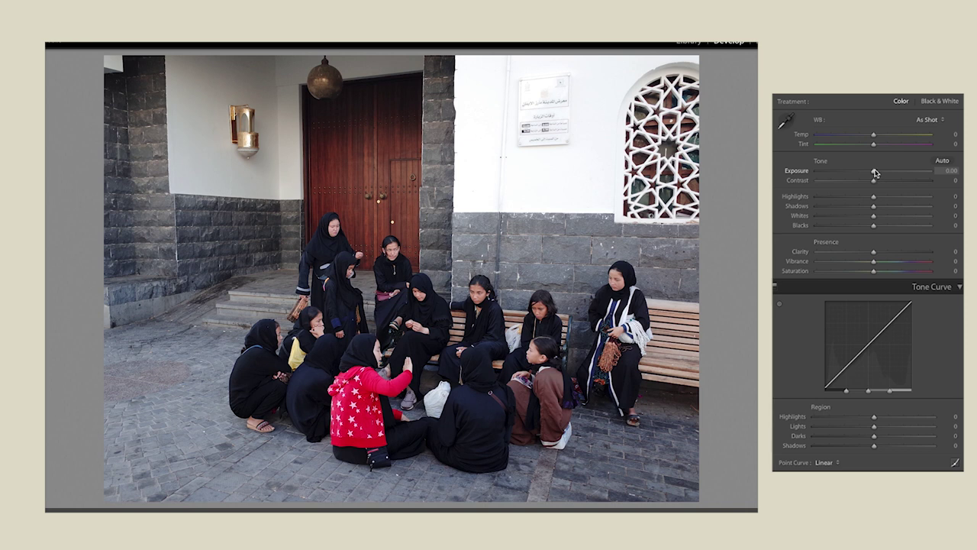
- Set the seated group photo's exposure to +0.45 and inspect the bright sign at 1:1
{"action": "left_click_drag", "start_coordinate": [874, 173], "coordinate": [880, 172]}
{"action": "key", "text": "y"}
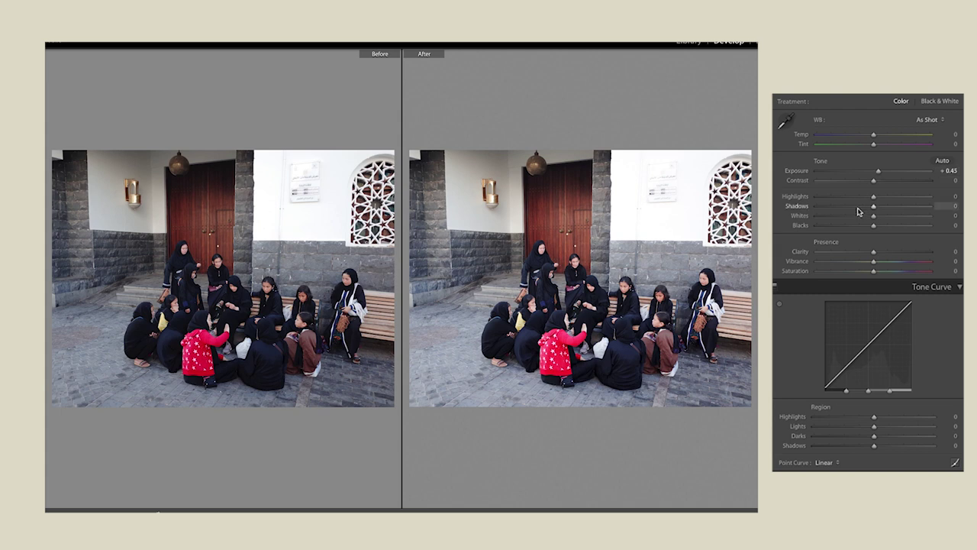
{"action": "left_click_drag", "start_coordinate": [873, 197], "coordinate": [858, 200]}
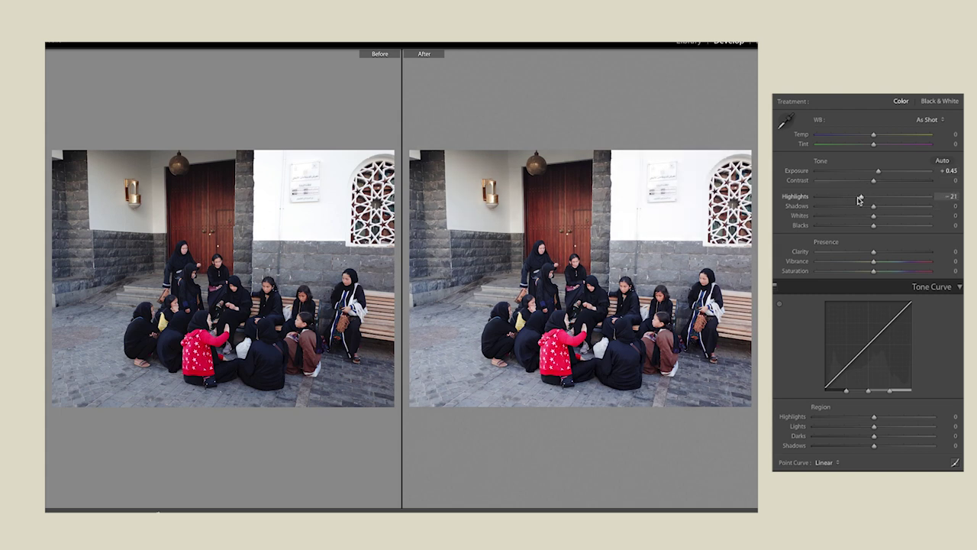
{"action": "key", "text": "ctrl+z"}
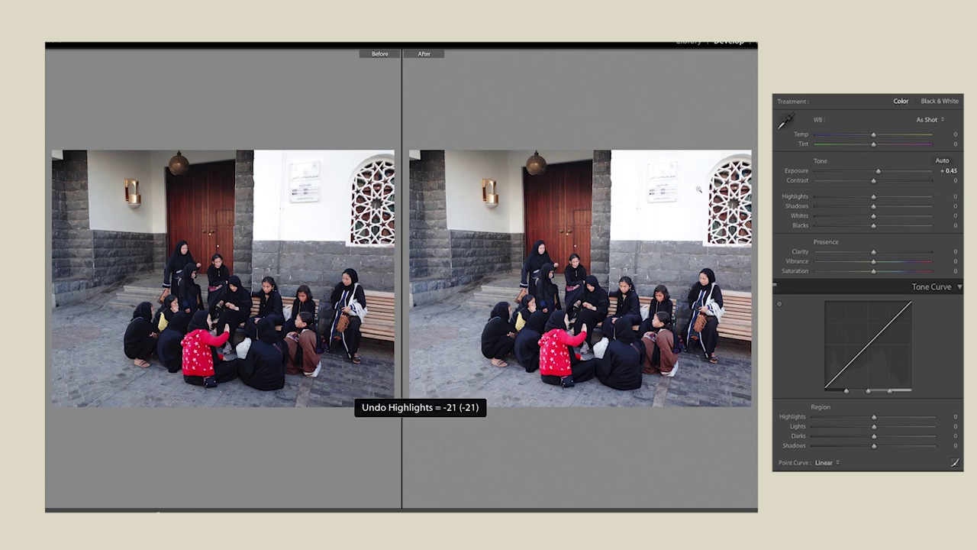
{"action": "left_click", "coordinate": [669, 184]}
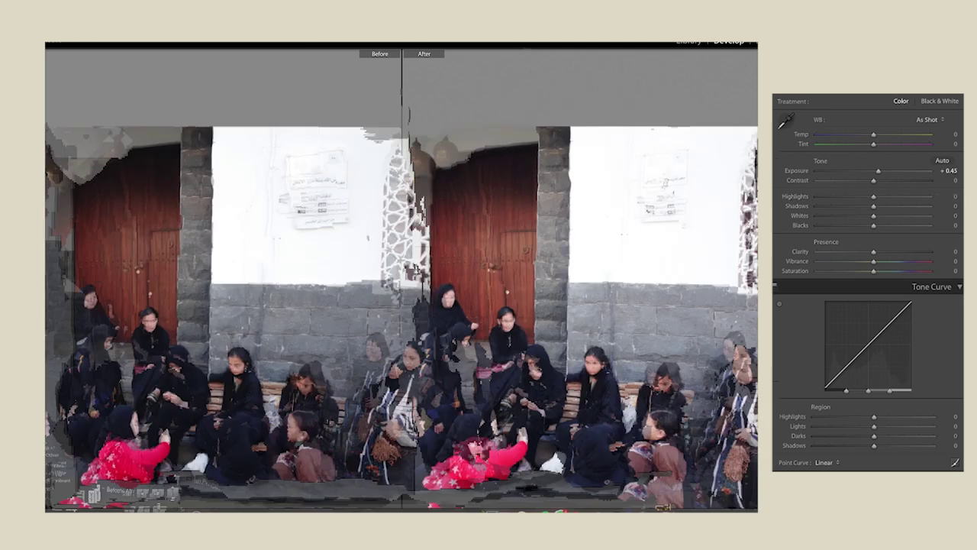
{"action": "left_click_drag", "start_coordinate": [616, 185], "coordinate": [504, 211]}
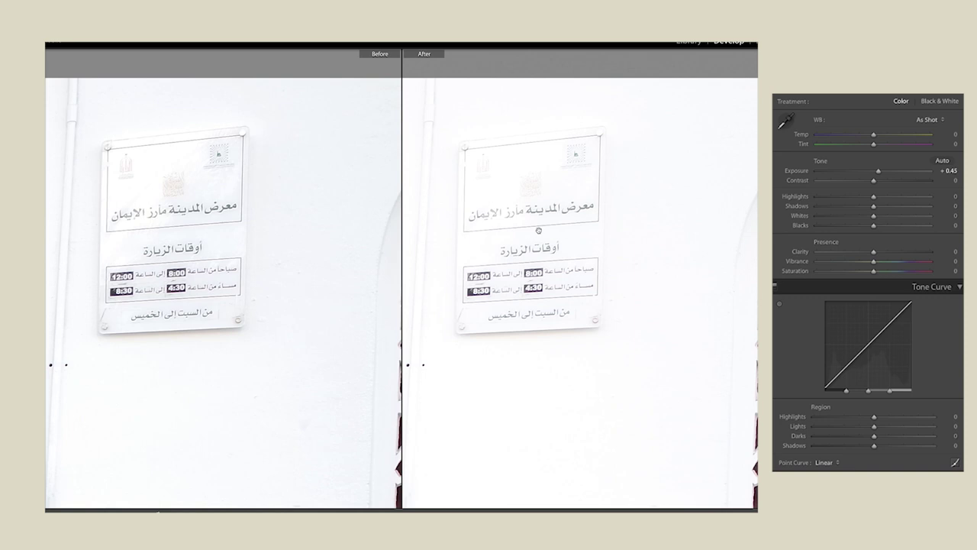
{"action": "key", "text": "y"}
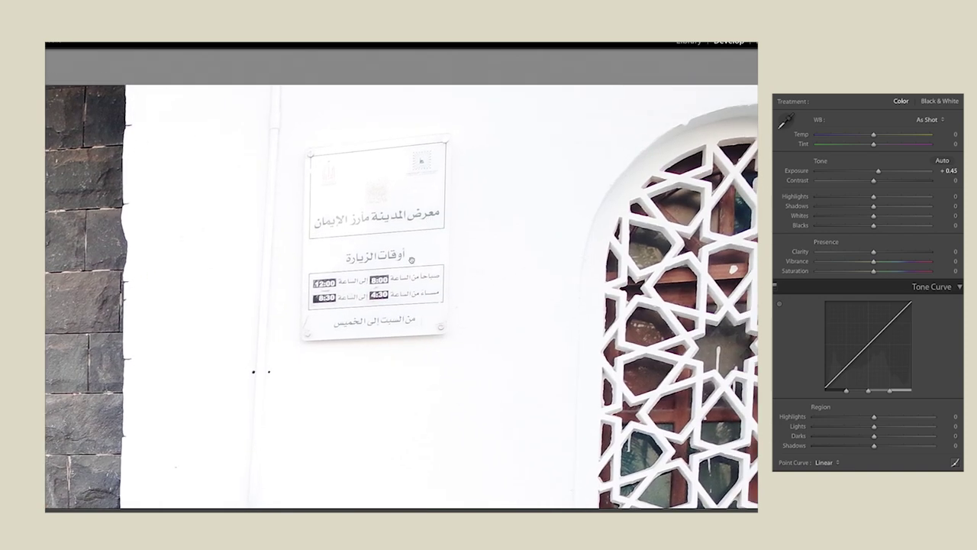
{"action": "left_click", "coordinate": [411, 260]}
- Set highlights to -64, blacks to -26 and Temp to +8, comparing Before/After
{"action": "left_click_drag", "start_coordinate": [873, 196], "coordinate": [836, 197]}
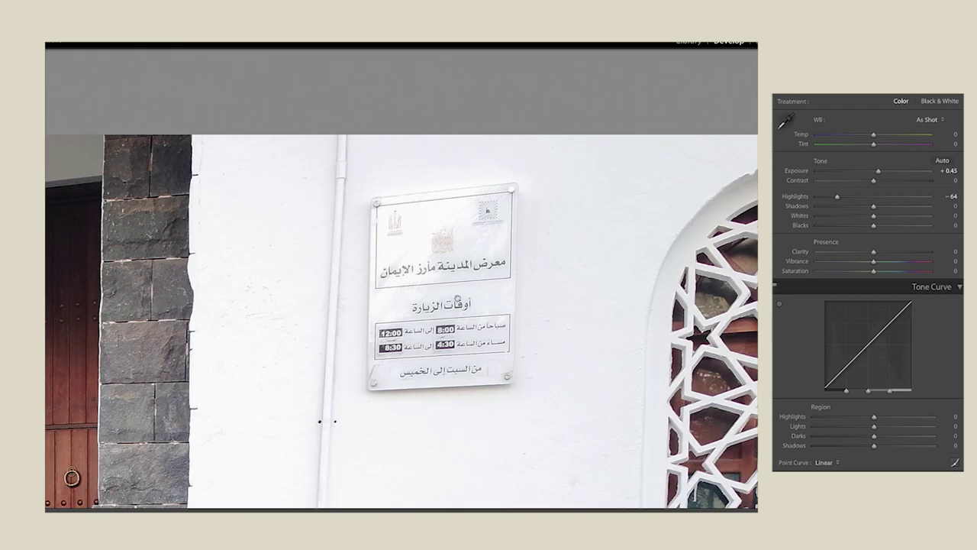
{"action": "left_click_drag", "start_coordinate": [554, 107], "coordinate": [488, 229]}
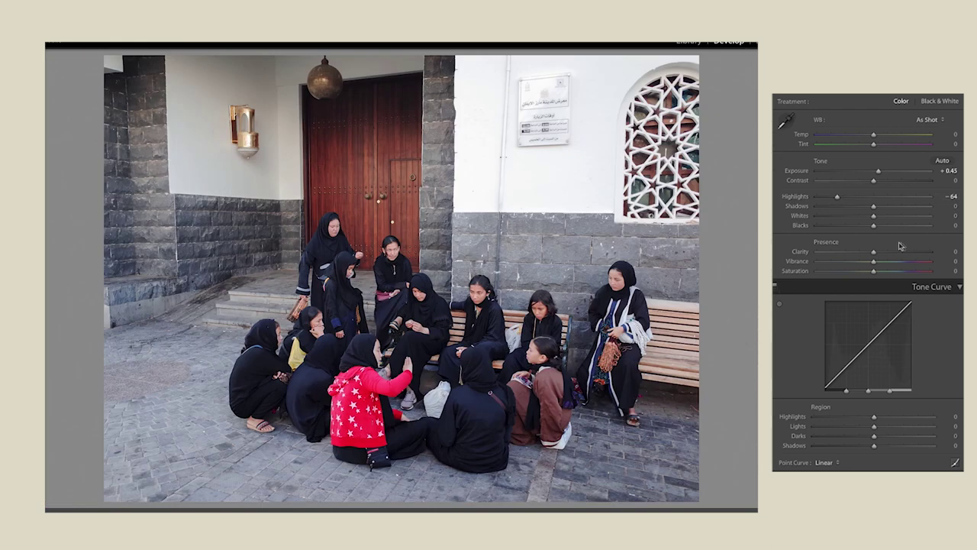
{"action": "left_click_drag", "start_coordinate": [873, 227], "coordinate": [857, 227]}
{"action": "key", "text": "y"}
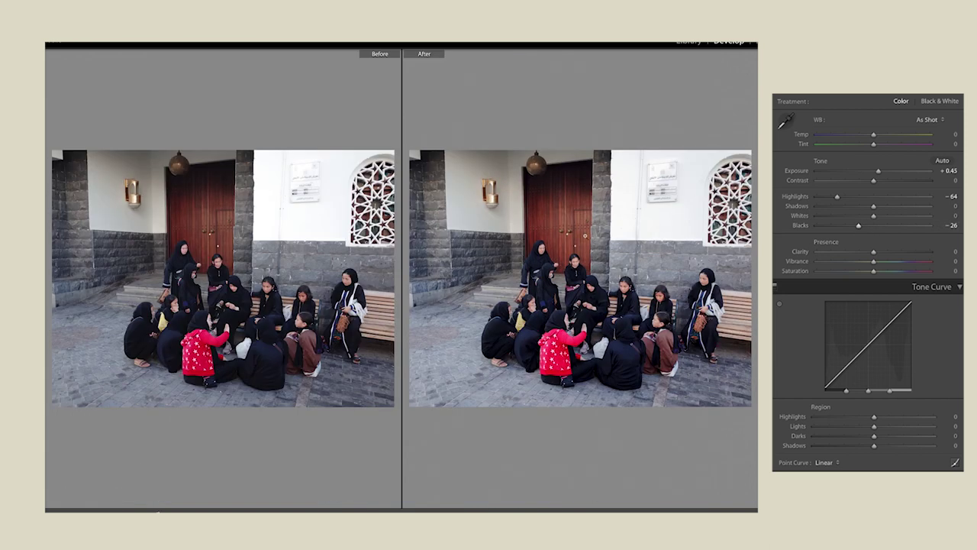
{"action": "key", "text": "y"}
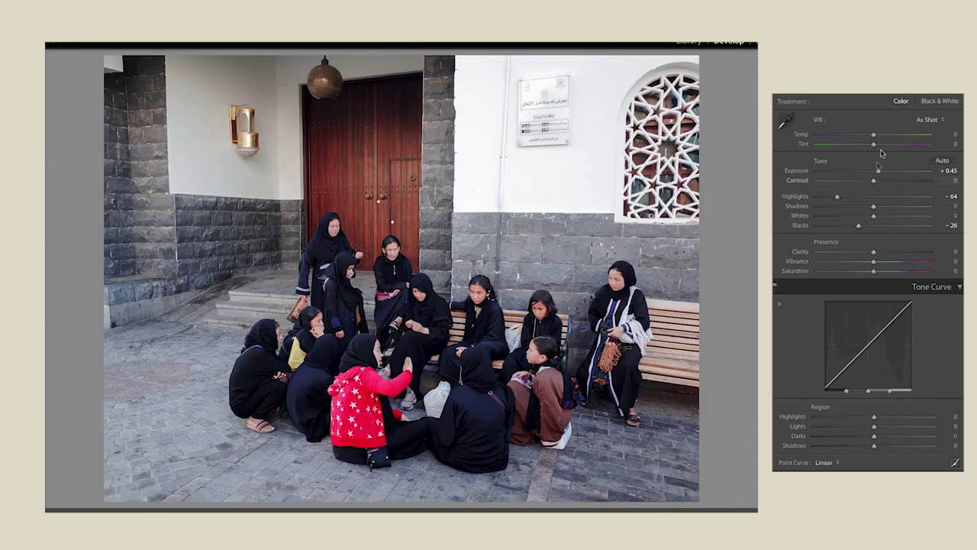
{"action": "left_click_drag", "start_coordinate": [876, 137], "coordinate": [878, 135]}
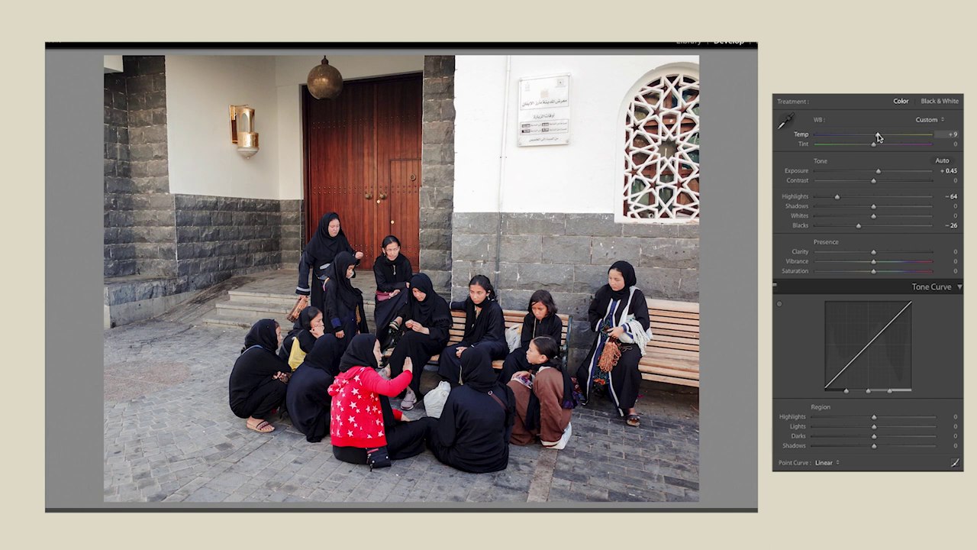
{"action": "key", "text": "y"}
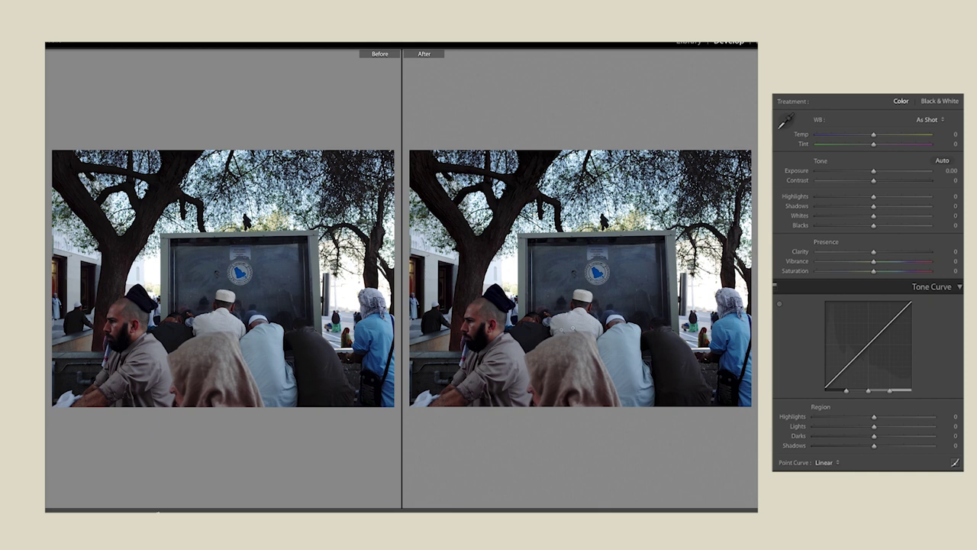
- Give the men-under-trees photo exposure +0.65, Temp +9 and blacks -19, undoing a highlights tweak
{"action": "key", "text": "y"}
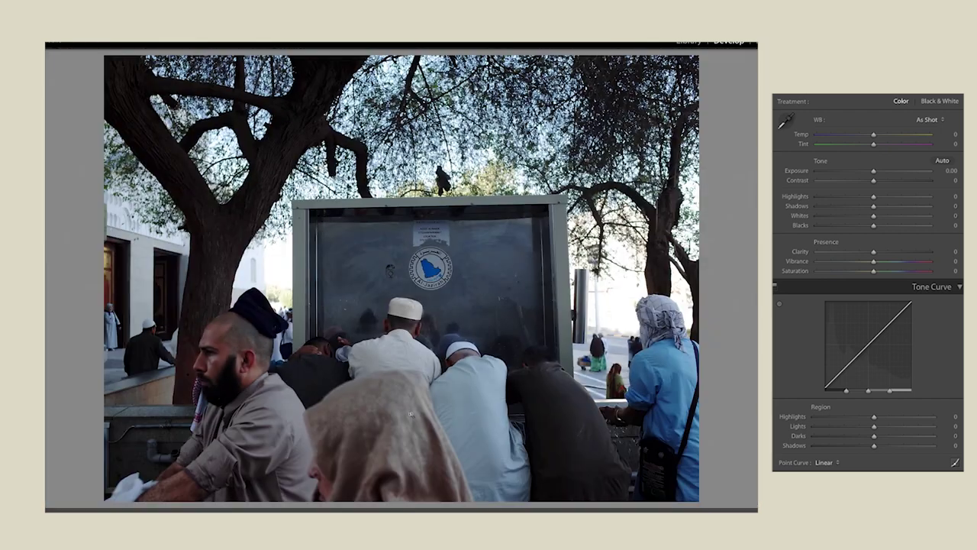
{"action": "key", "text": "y"}
{"action": "key", "text": "y"}
{"action": "left_click_drag", "start_coordinate": [874, 171], "coordinate": [883, 174]}
{"action": "key", "text": "y"}
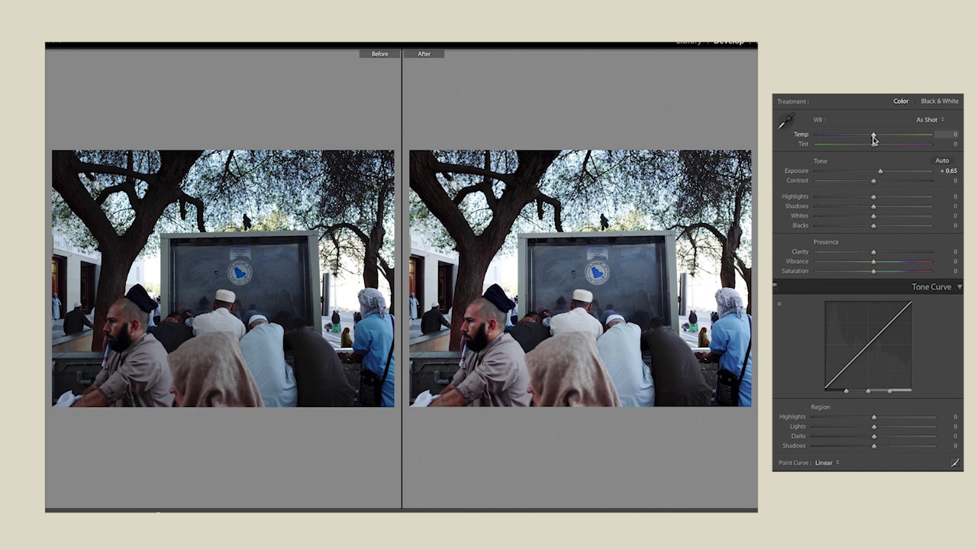
{"action": "left_click_drag", "start_coordinate": [875, 138], "coordinate": [880, 139]}
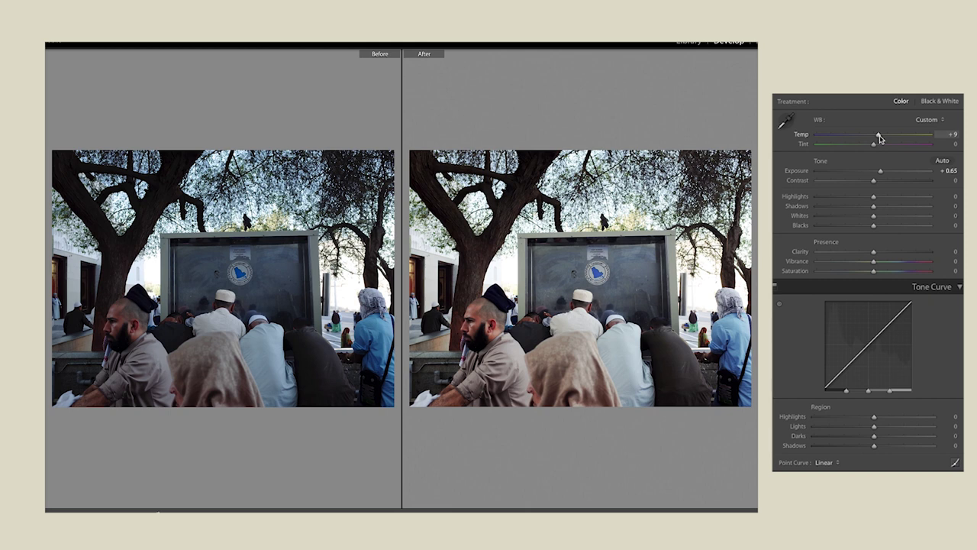
{"action": "mouse_move", "coordinate": [873, 226]}
{"action": "left_mouse_down"}
{"action": "mouse_move", "coordinate": [862, 225]}
{"action": "mouse_move", "coordinate": [864, 197]}
{"action": "left_mouse_up"}
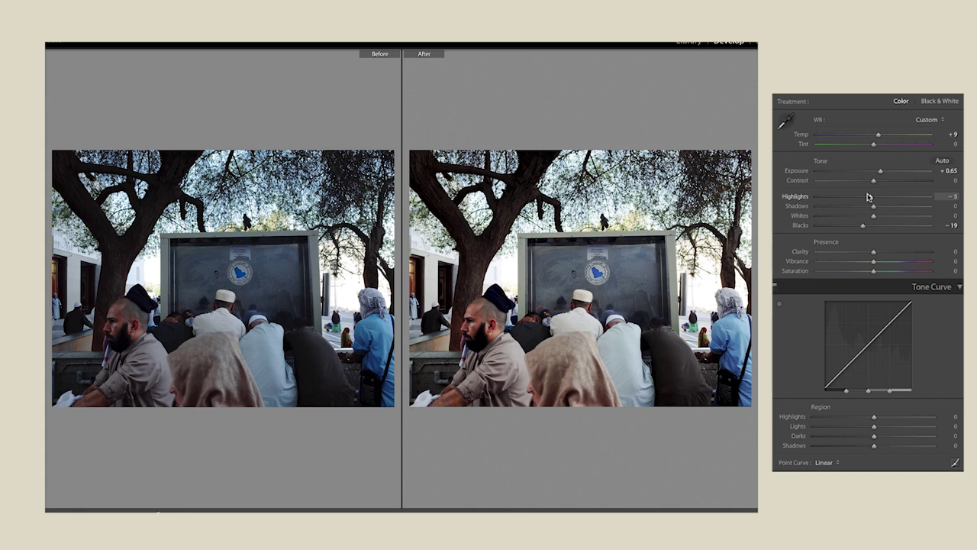
{"action": "key", "text": "ctrl+z"}
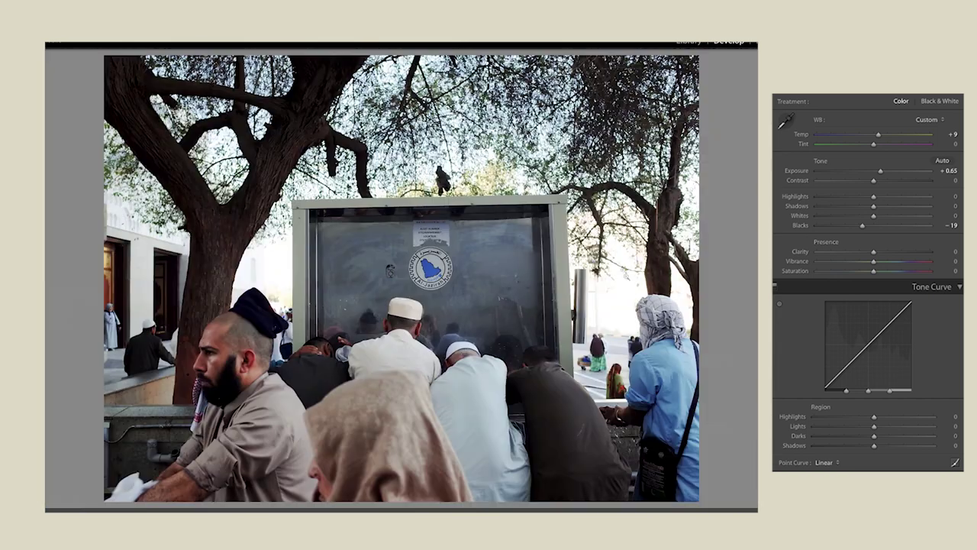
{"action": "left_click", "coordinate": [631, 287]}
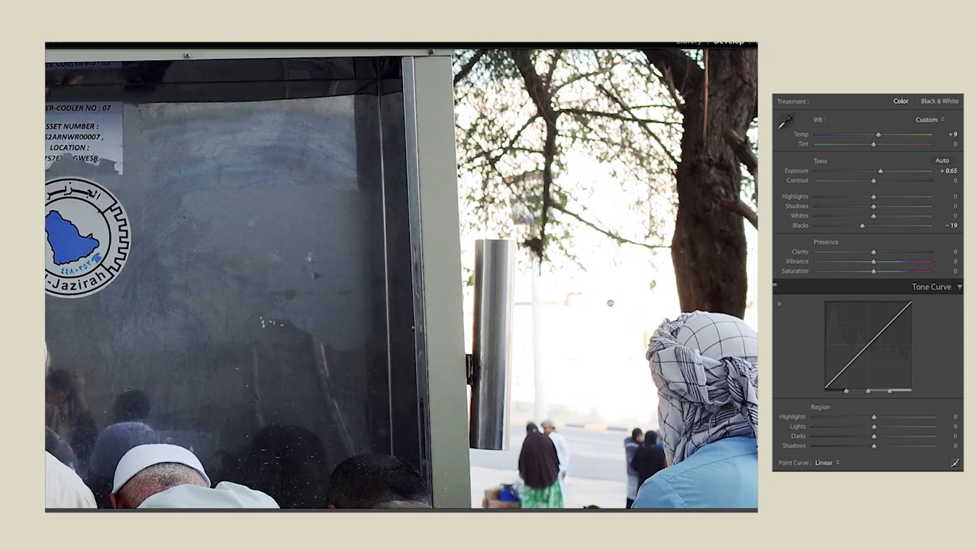
- Set the water-cooler photo to highlights -79 and exposure +1.05, discarding a Whites boost
{"action": "left_click", "coordinate": [610, 303]}
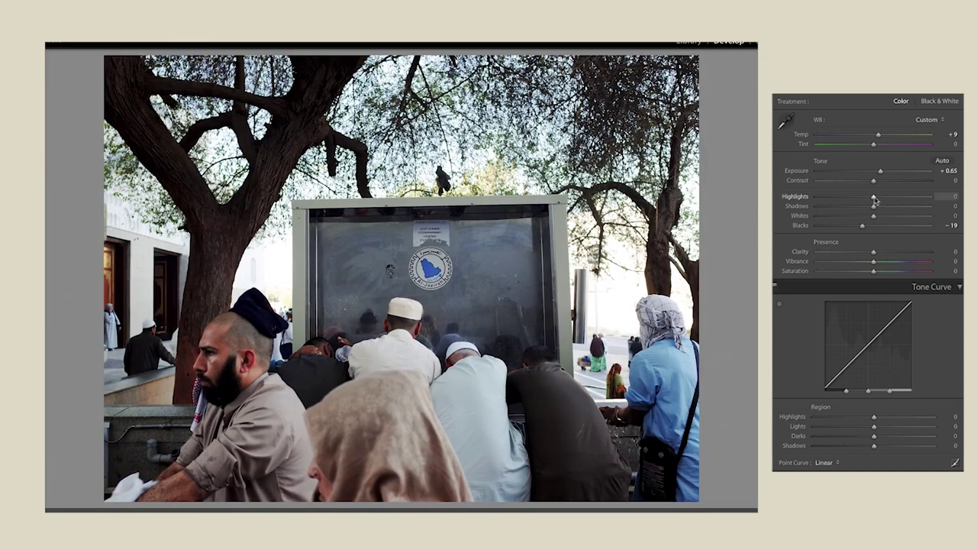
{"action": "left_click_drag", "start_coordinate": [873, 200], "coordinate": [827, 203]}
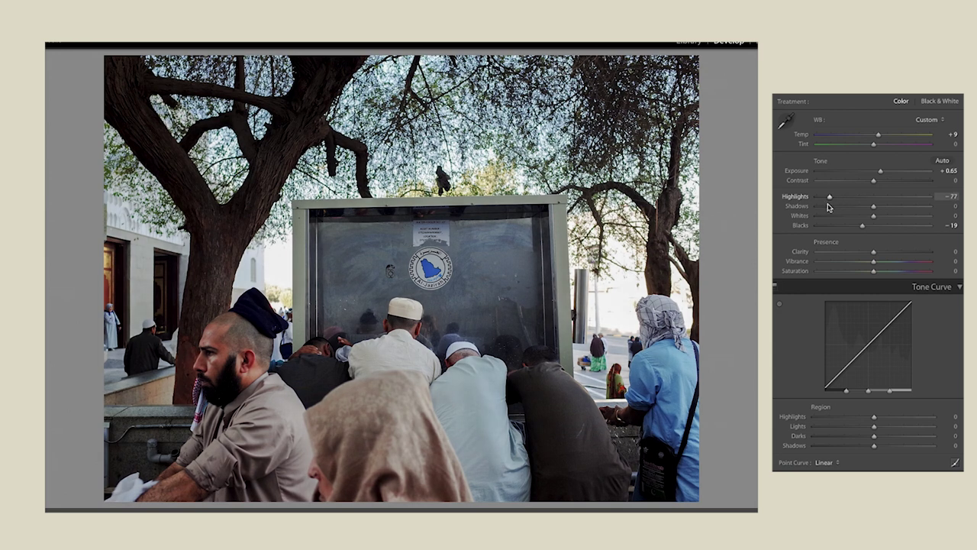
{"action": "key", "text": "y"}
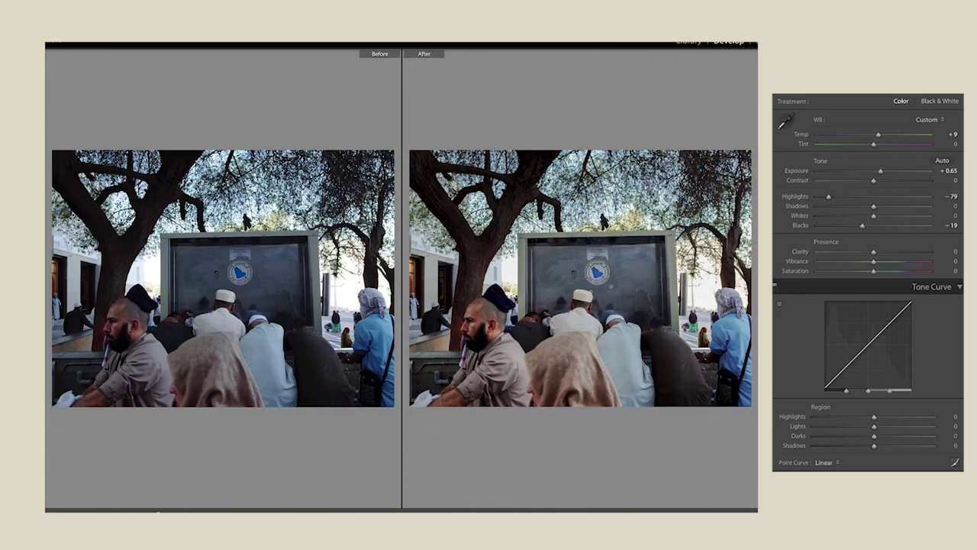
{"action": "key", "text": "y"}
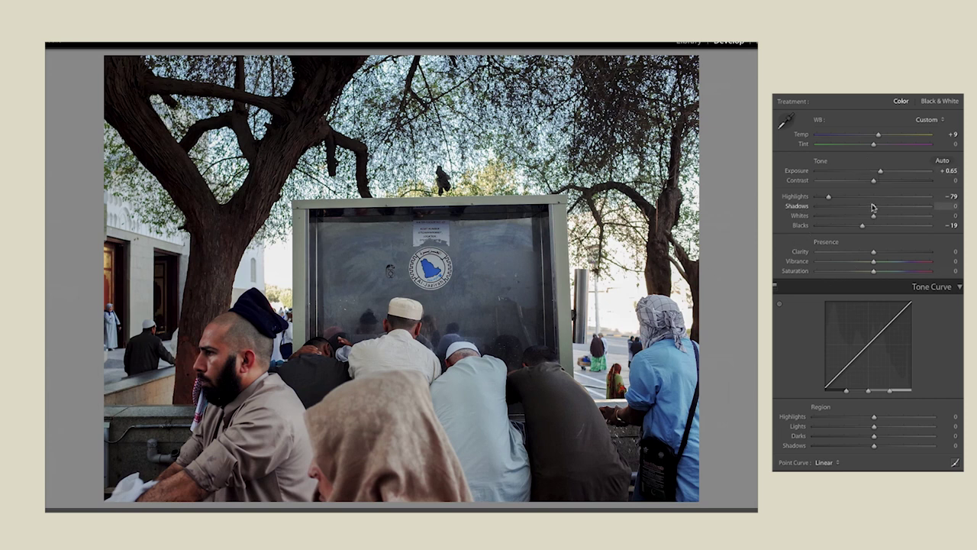
{"action": "left_click_drag", "start_coordinate": [873, 217], "coordinate": [916, 216]}
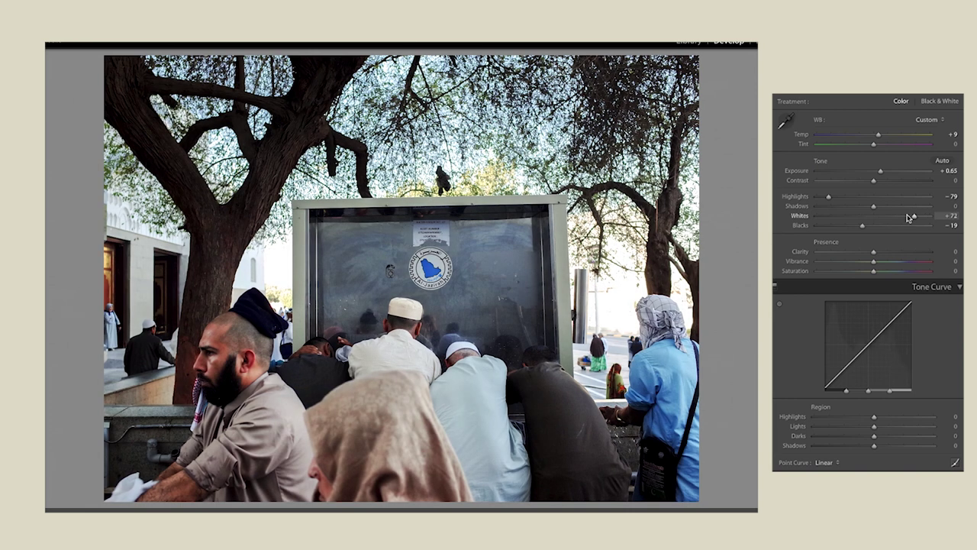
{"action": "key", "text": "ctrl+z"}
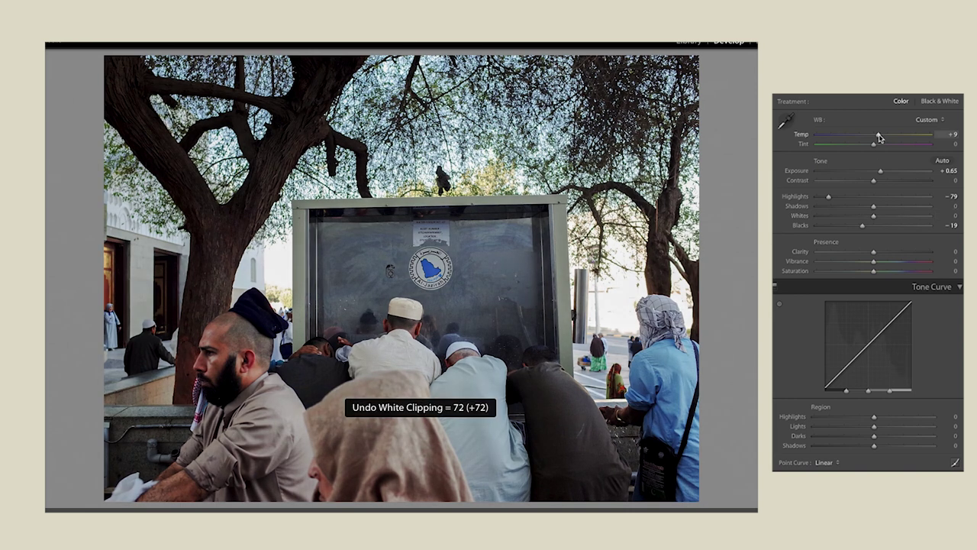
{"action": "left_click_drag", "start_coordinate": [882, 172], "coordinate": [886, 173]}
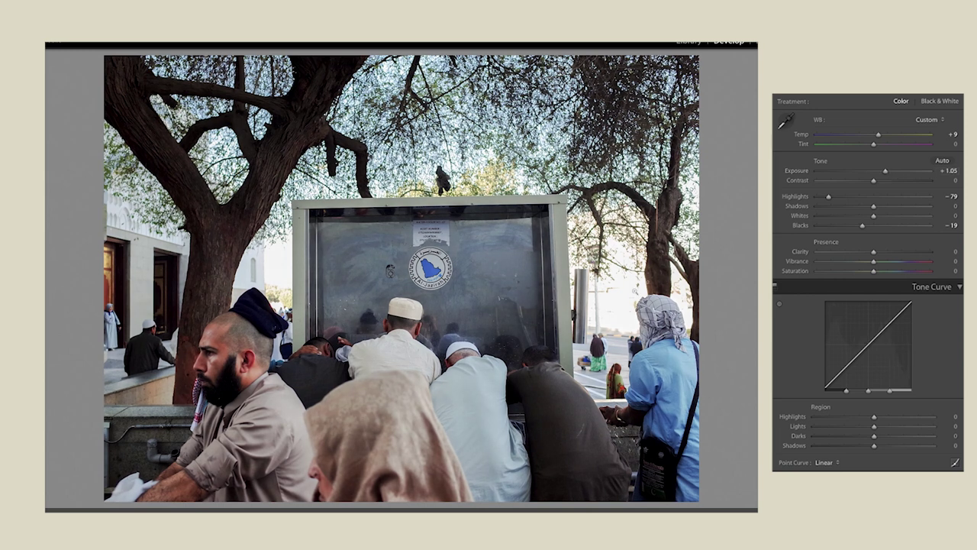
{"action": "key", "text": "y"}
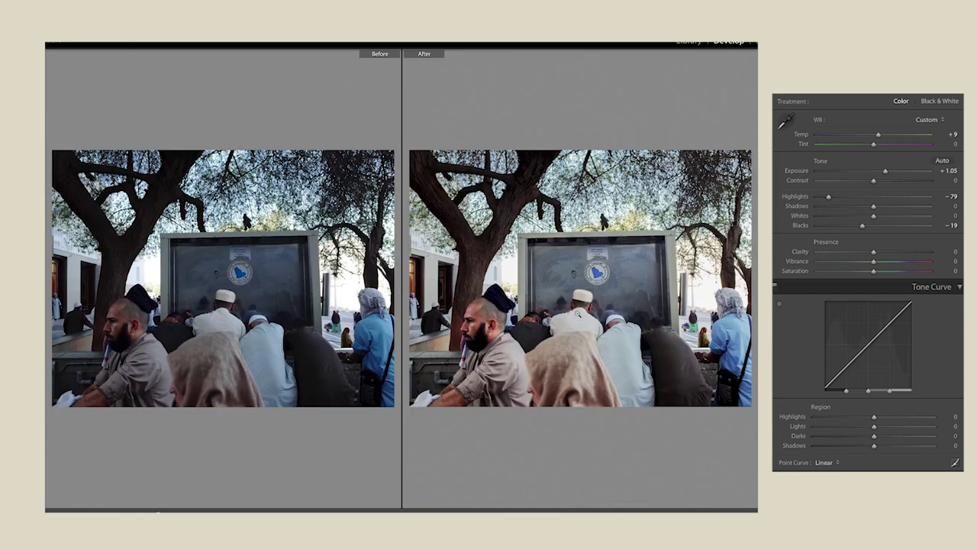
{"action": "key", "text": "y"}
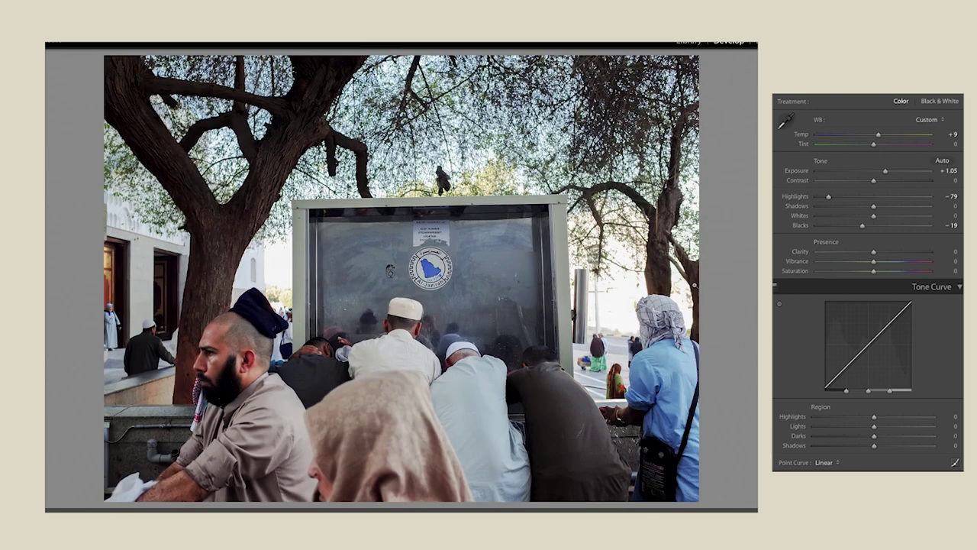
{"action": "key", "text": "Right"}
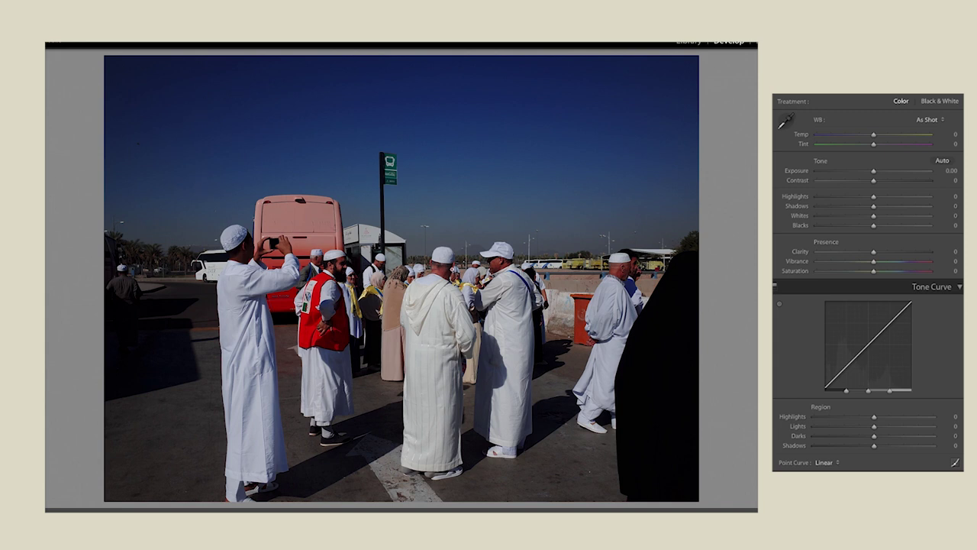
- Give the pilgrims-by-bus photo exposure +1.30, highlights -55, Temp +10 and saturation -15
{"action": "key", "text": "y"}
{"action": "key", "text": "y"}
{"action": "left_click_drag", "start_coordinate": [873, 171], "coordinate": [887, 173]}
{"action": "key", "text": "y"}
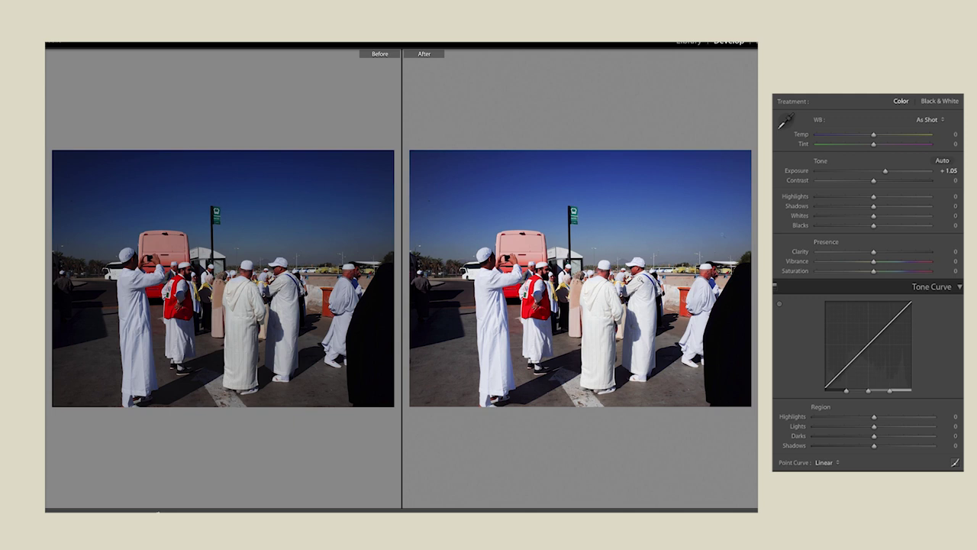
{"action": "left_click_drag", "start_coordinate": [887, 174], "coordinate": [890, 173]}
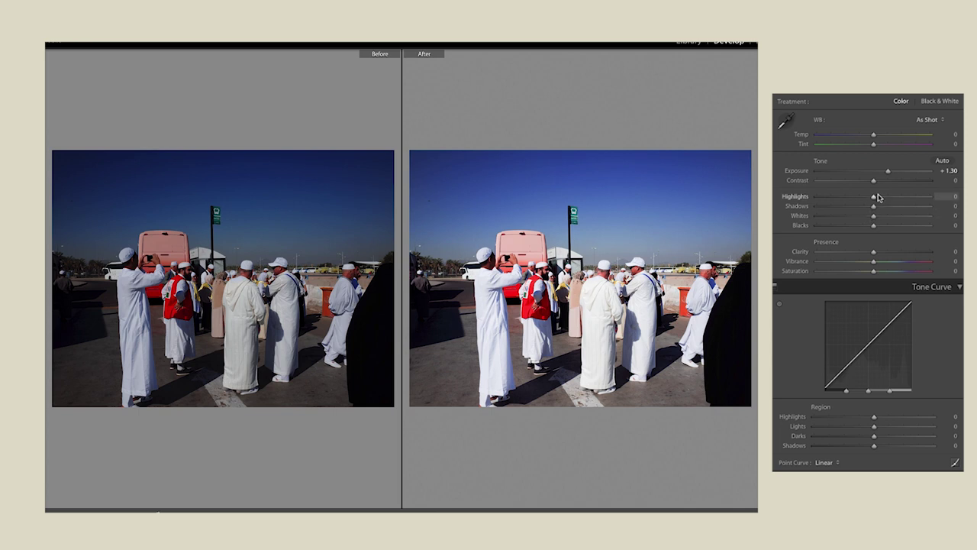
{"action": "mouse_move", "coordinate": [873, 197]}
{"action": "left_mouse_down"}
{"action": "mouse_move", "coordinate": [824, 198]}
{"action": "mouse_move", "coordinate": [879, 197]}
{"action": "mouse_move", "coordinate": [842, 198]}
{"action": "left_mouse_up"}
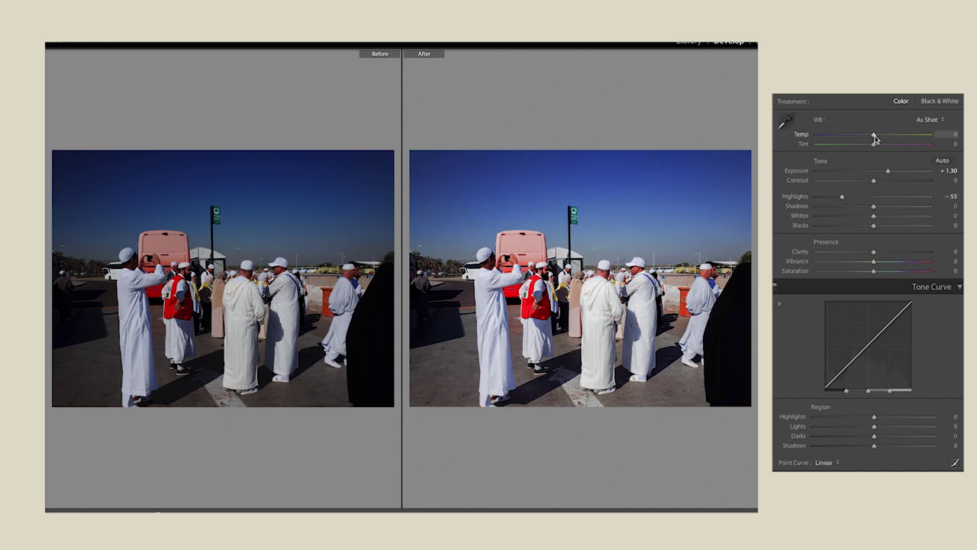
{"action": "left_click_drag", "start_coordinate": [875, 137], "coordinate": [881, 137]}
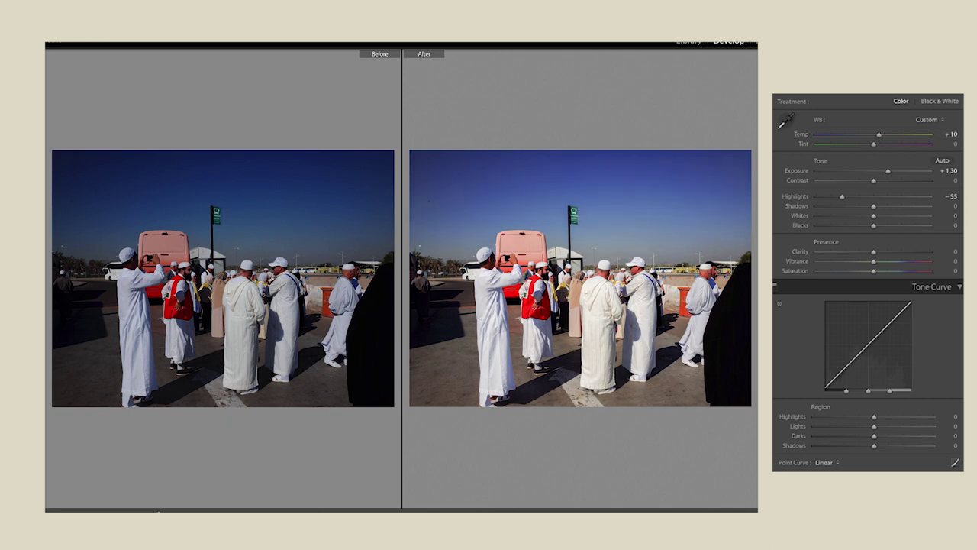
{"action": "key", "text": "y"}
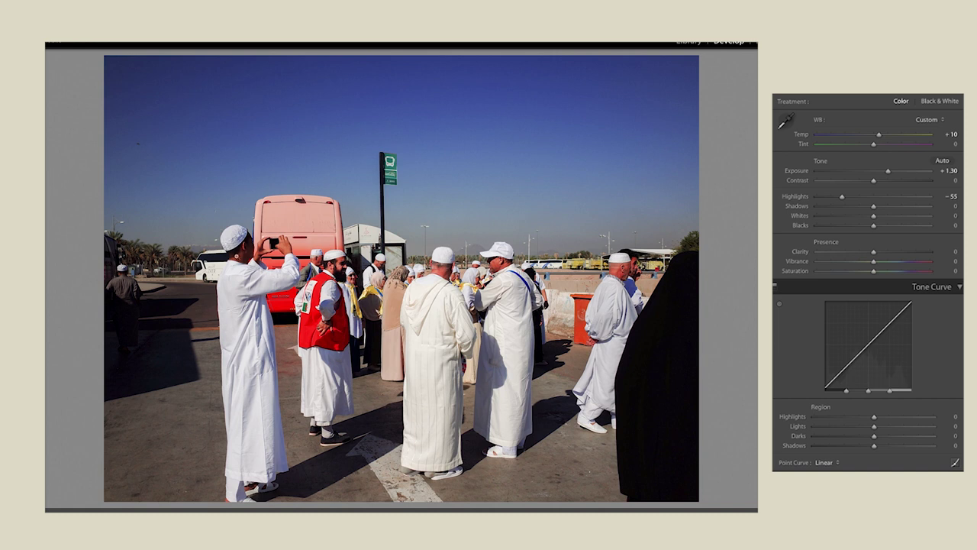
{"action": "key", "text": "y"}
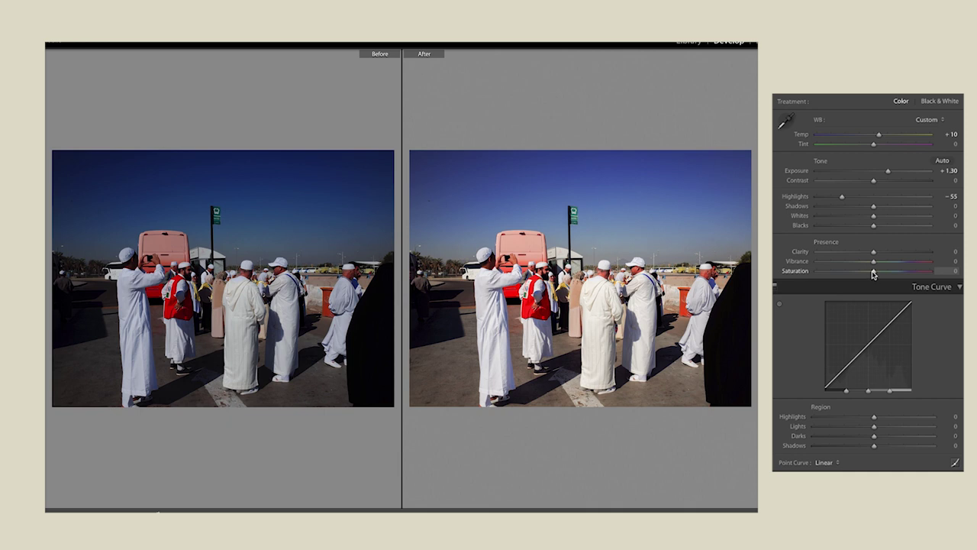
{"action": "left_click_drag", "start_coordinate": [873, 273], "coordinate": [862, 273]}
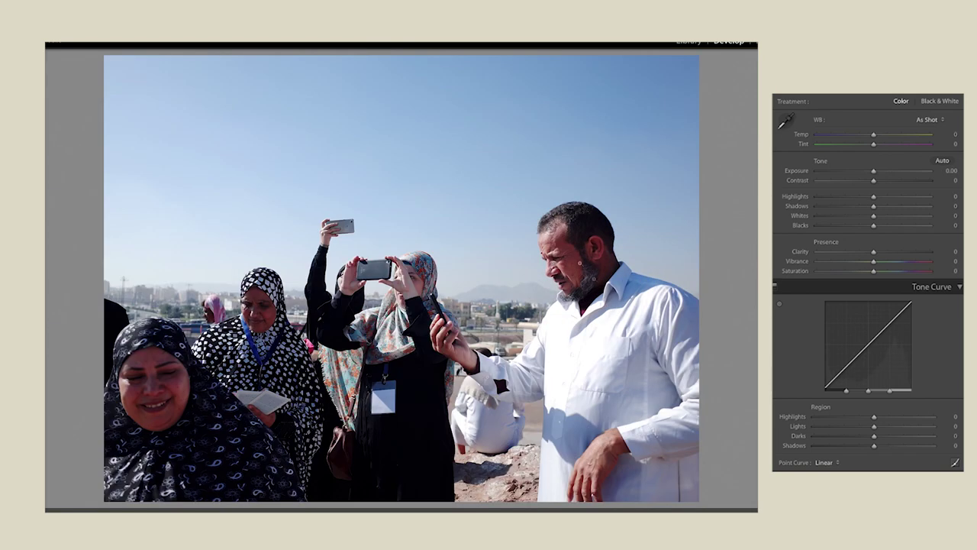
- Lower the rooftop group photo's highlights to -33 and warm its temperature to +10, undoing the Blacks try
{"action": "key", "text": "y"}
{"action": "key", "text": "y"}
{"action": "key", "text": "y"}
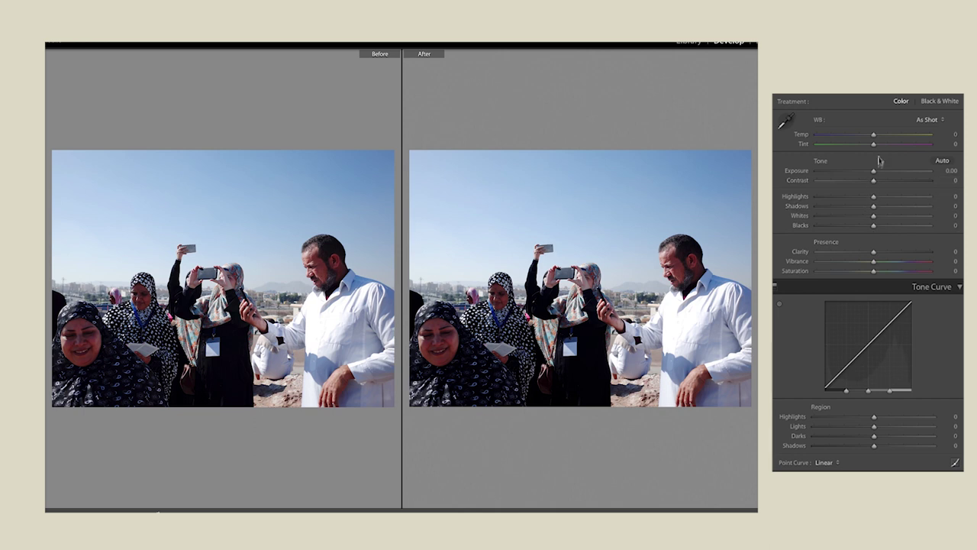
{"action": "mouse_move", "coordinate": [874, 225]}
{"action": "left_mouse_down"}
{"action": "mouse_move", "coordinate": [847, 227]}
{"action": "mouse_move", "coordinate": [859, 228]}
{"action": "left_mouse_up"}
{"action": "key", "text": "ctrl+z"}
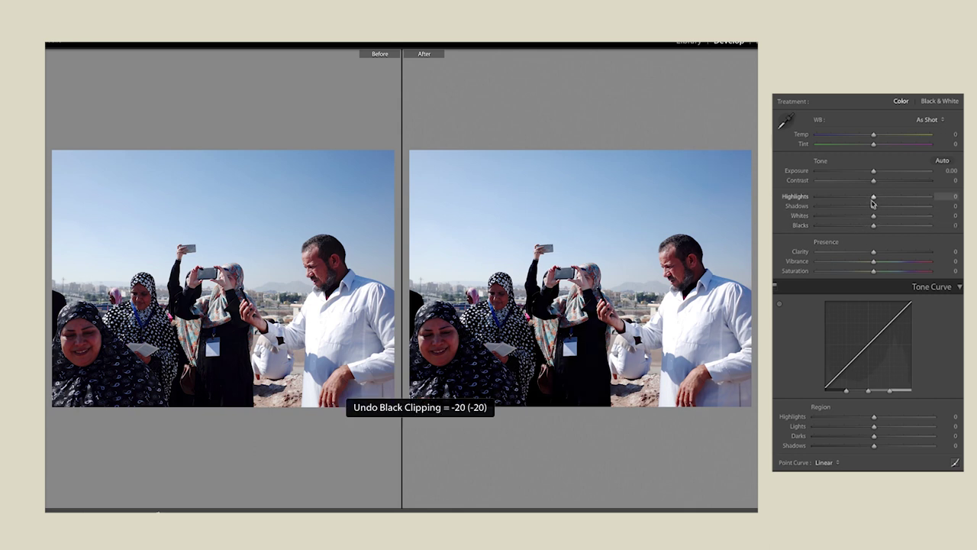
{"action": "left_click_drag", "start_coordinate": [873, 197], "coordinate": [855, 197]}
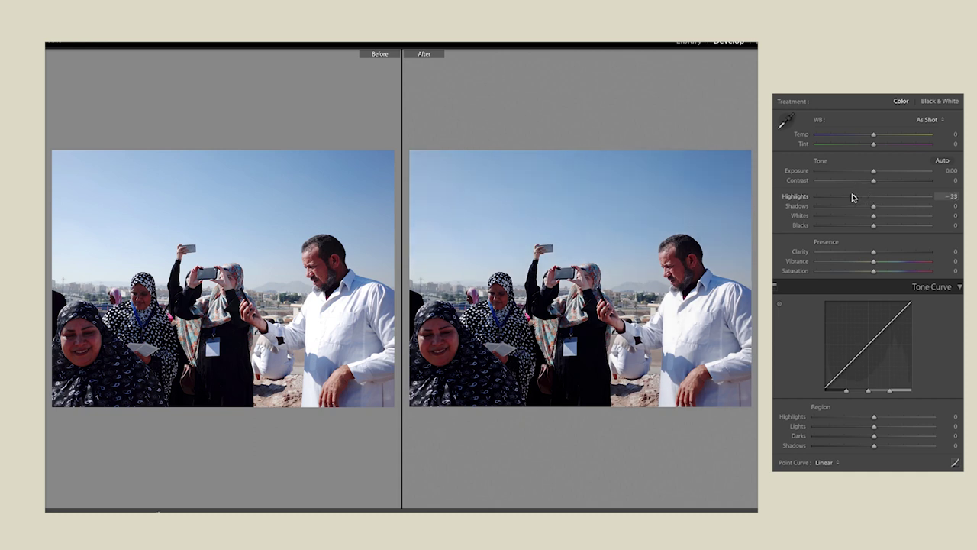
{"action": "mouse_move", "coordinate": [873, 134]}
{"action": "left_mouse_down"}
{"action": "mouse_move", "coordinate": [882, 149]}
{"action": "mouse_move", "coordinate": [866, 152]}
{"action": "mouse_move", "coordinate": [877, 137]}
{"action": "left_mouse_up"}
{"action": "key", "text": "ctrl+z"}
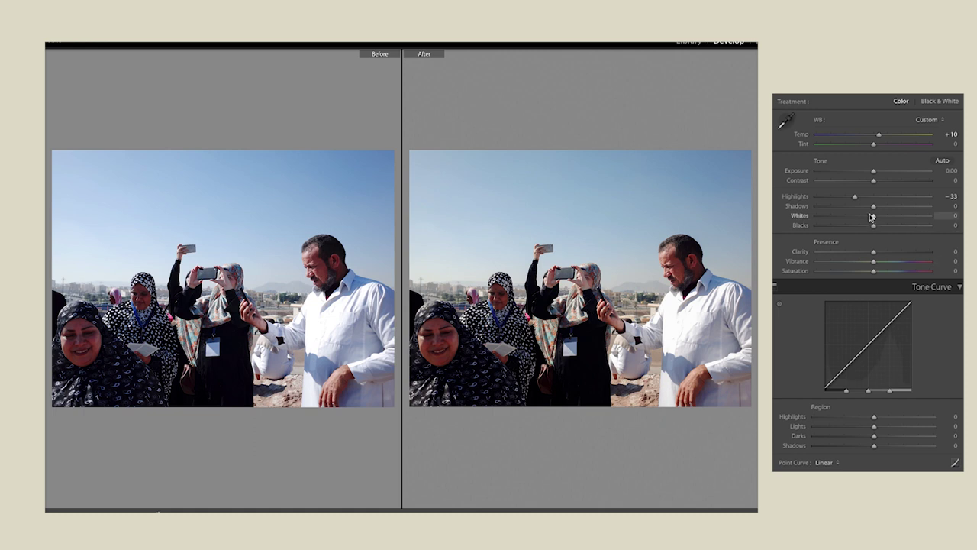
{"action": "mouse_move", "coordinate": [871, 220]}
{"action": "left_mouse_down"}
{"action": "mouse_move", "coordinate": [857, 219]}
{"action": "mouse_move", "coordinate": [885, 218]}
{"action": "mouse_move", "coordinate": [843, 219]}
{"action": "left_mouse_up"}
- Give the seated women photo +0.80 exposure, +4 temperature and -53 highlights, then compare Before/After
{"action": "key", "text": "ctrl+z"}
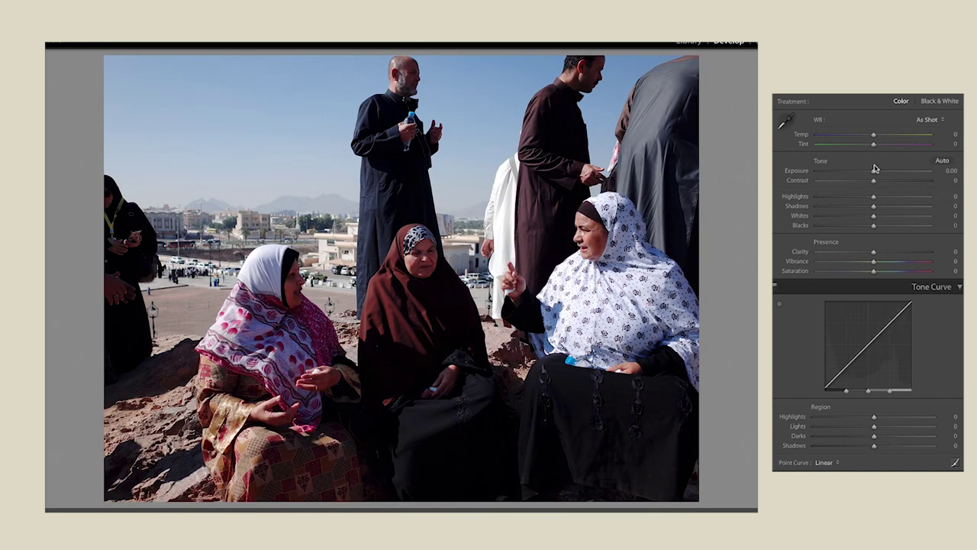
{"action": "left_click_drag", "start_coordinate": [875, 173], "coordinate": [883, 172]}
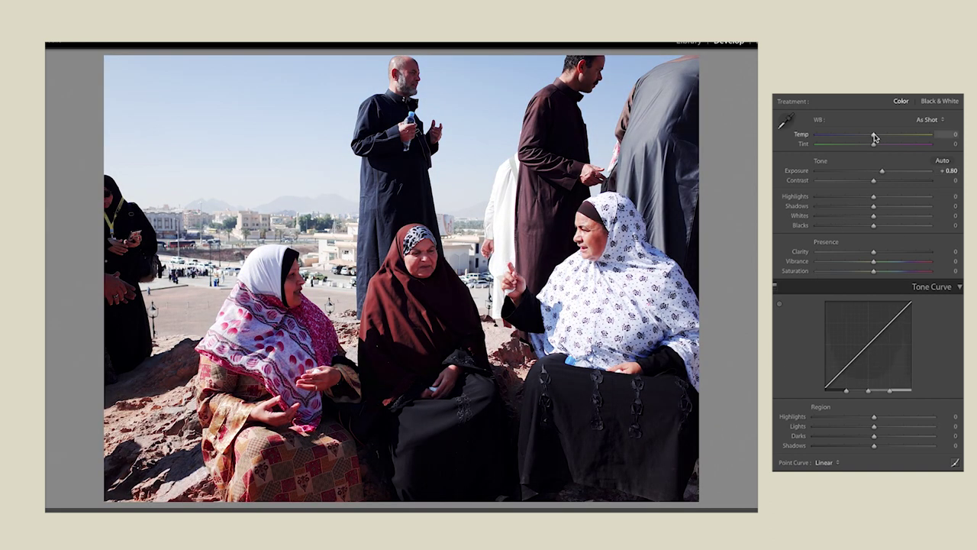
{"action": "left_click_drag", "start_coordinate": [874, 137], "coordinate": [876, 137]}
{"action": "left_click_drag", "start_coordinate": [872, 226], "coordinate": [874, 225]}
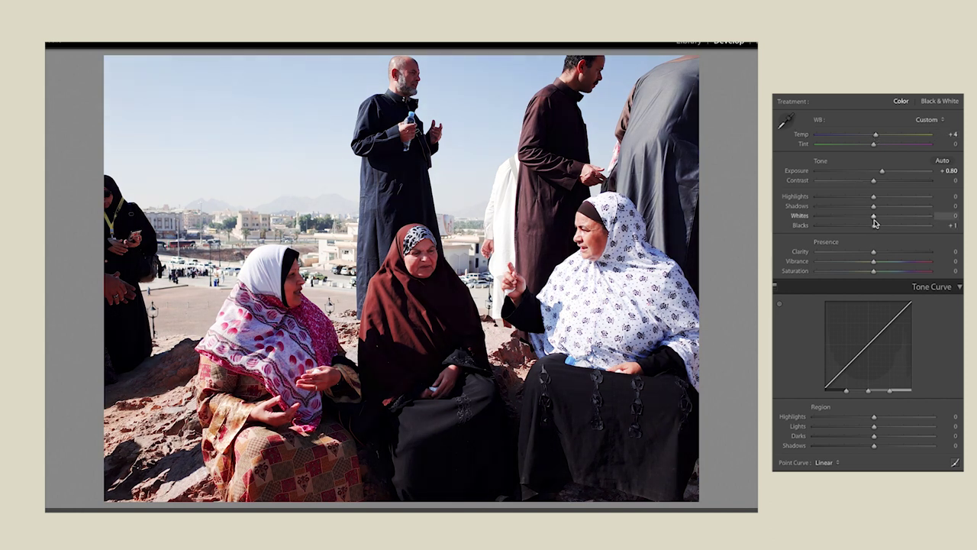
{"action": "key", "text": "ctrl+z"}
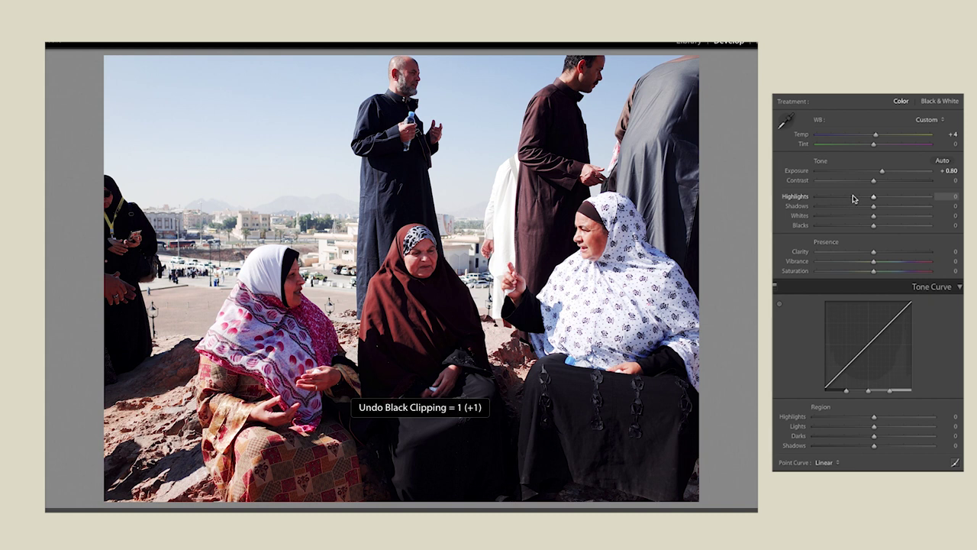
{"action": "left_click_drag", "start_coordinate": [873, 196], "coordinate": [858, 200]}
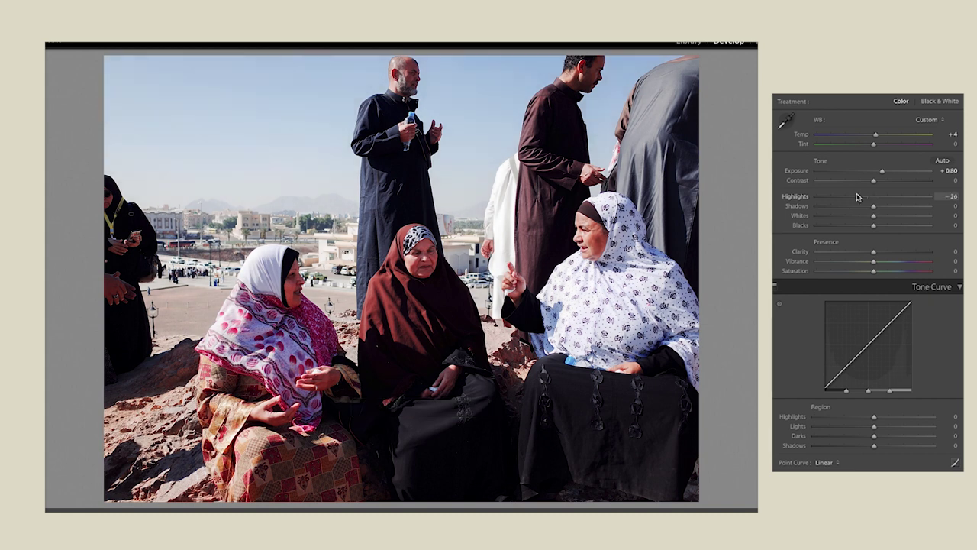
{"action": "key", "text": "ctrl+z"}
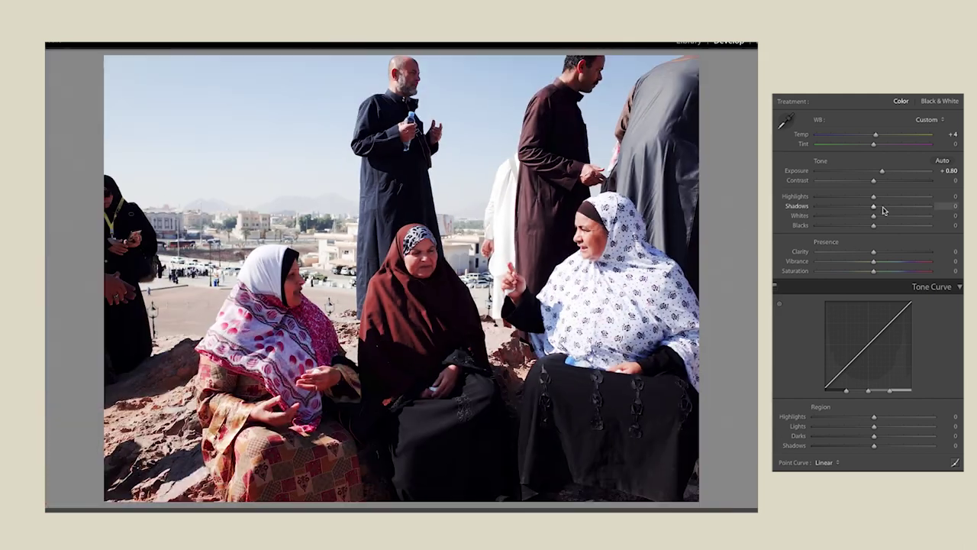
{"action": "left_click_drag", "start_coordinate": [872, 197], "coordinate": [844, 200]}
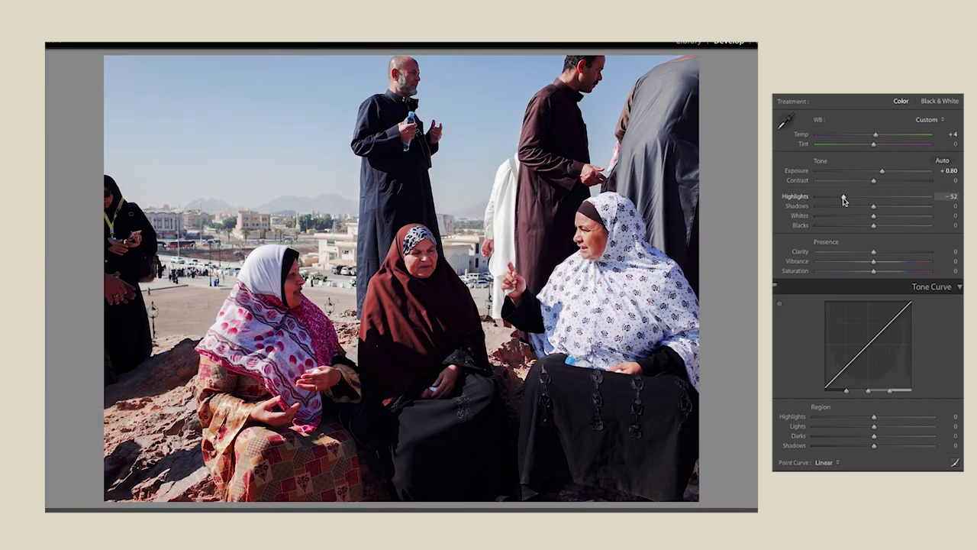
{"action": "key", "text": "y"}
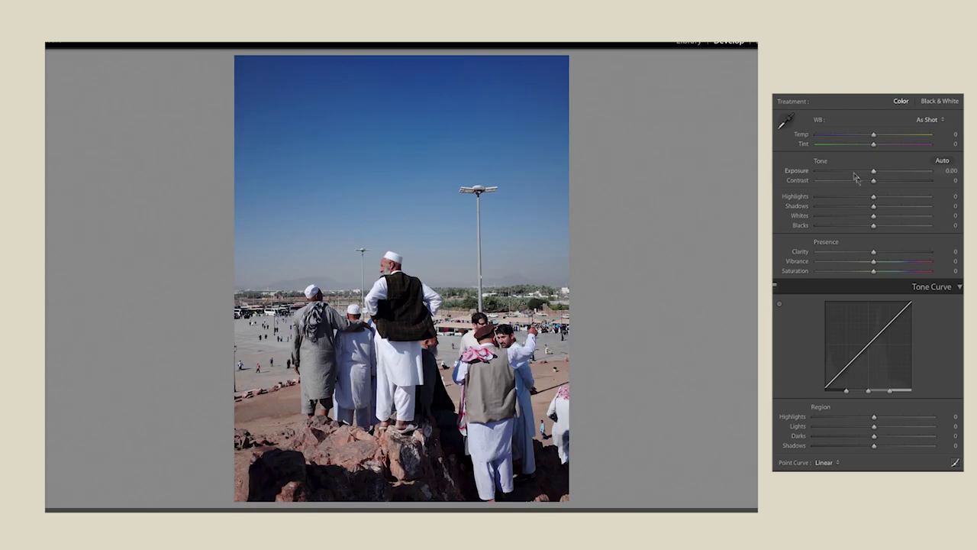
- Warm the men-on-rocks photo to +8 and zoom the Before/After view on the man's head
{"action": "left_click_drag", "start_coordinate": [873, 134], "coordinate": [879, 138]}
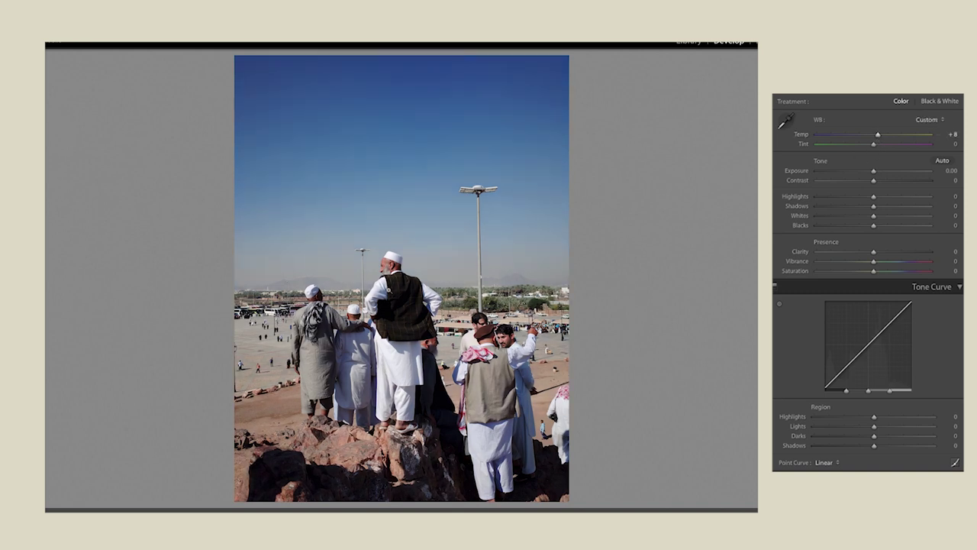
{"action": "key", "text": "y"}
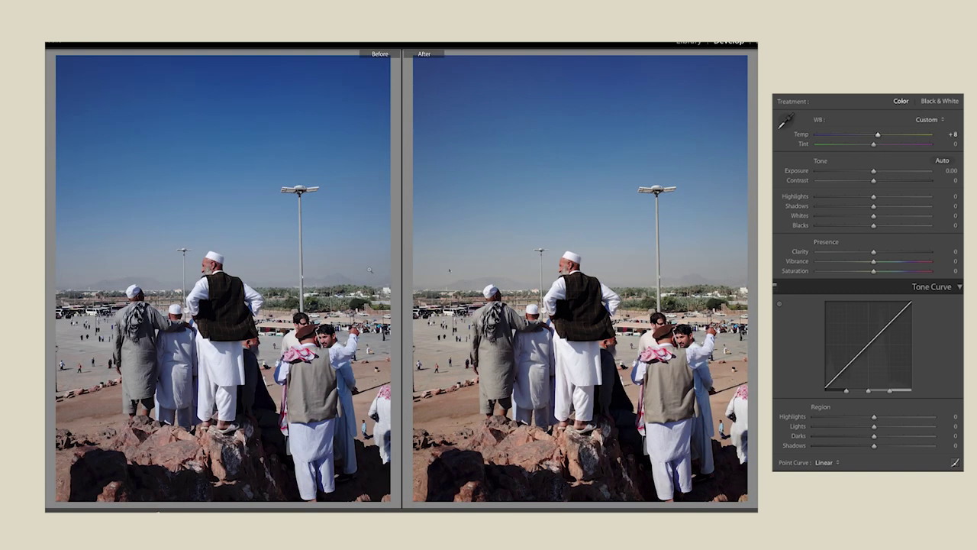
{"action": "left_click", "coordinate": [530, 330]}
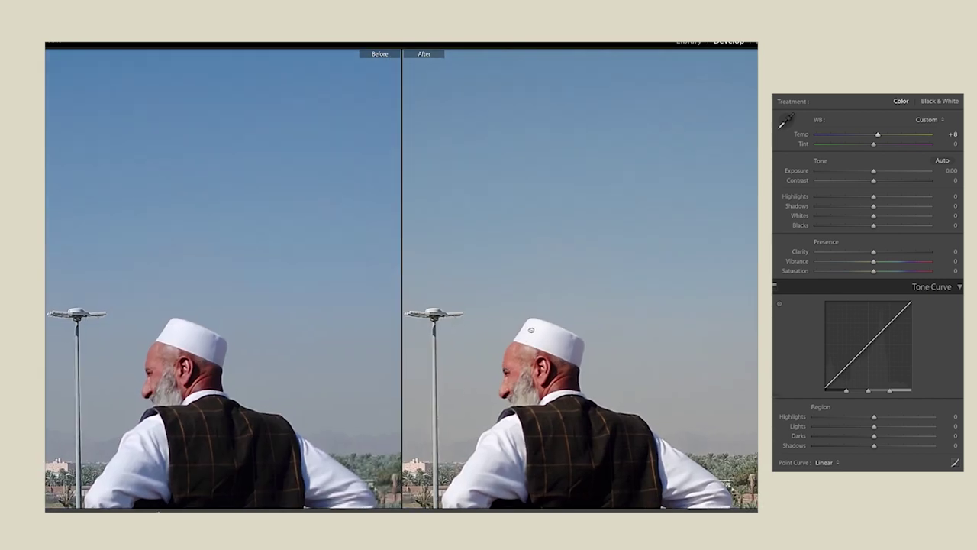
{"action": "left_click_drag", "start_coordinate": [531, 330], "coordinate": [531, 271]}
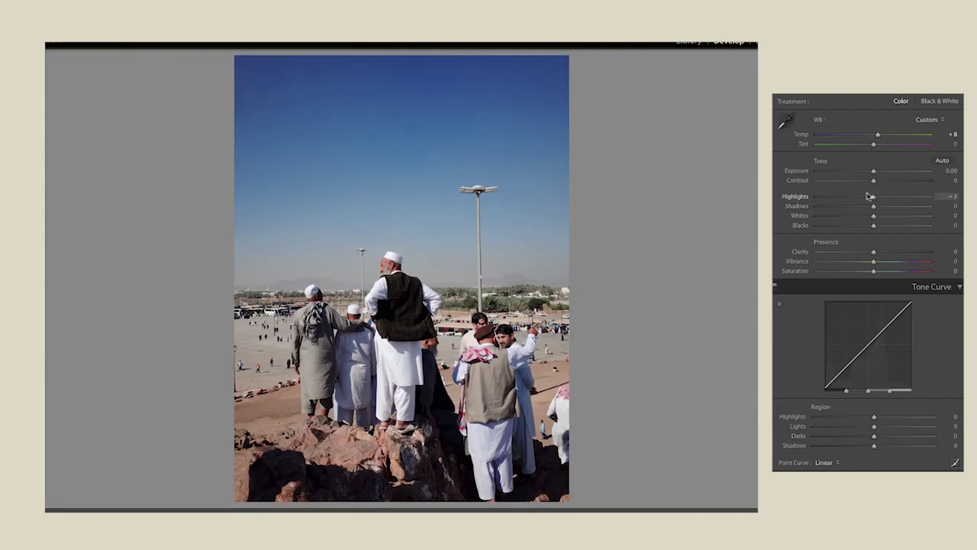
- Set highlights to -31 and blacks to -17, check Before/After, then advance to the hillside crowd photo
{"action": "left_click_drag", "start_coordinate": [873, 196], "coordinate": [854, 195]}
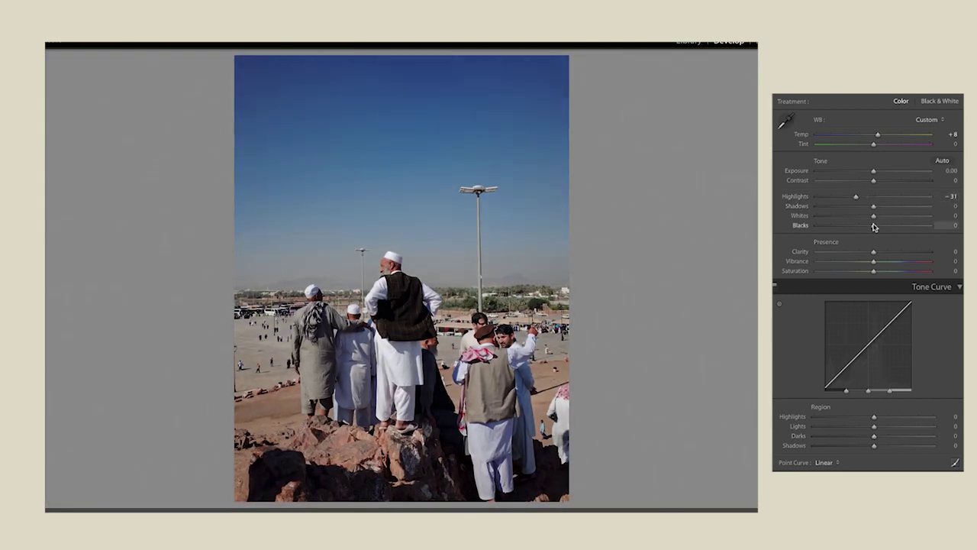
{"action": "left_click_drag", "start_coordinate": [873, 227], "coordinate": [852, 227]}
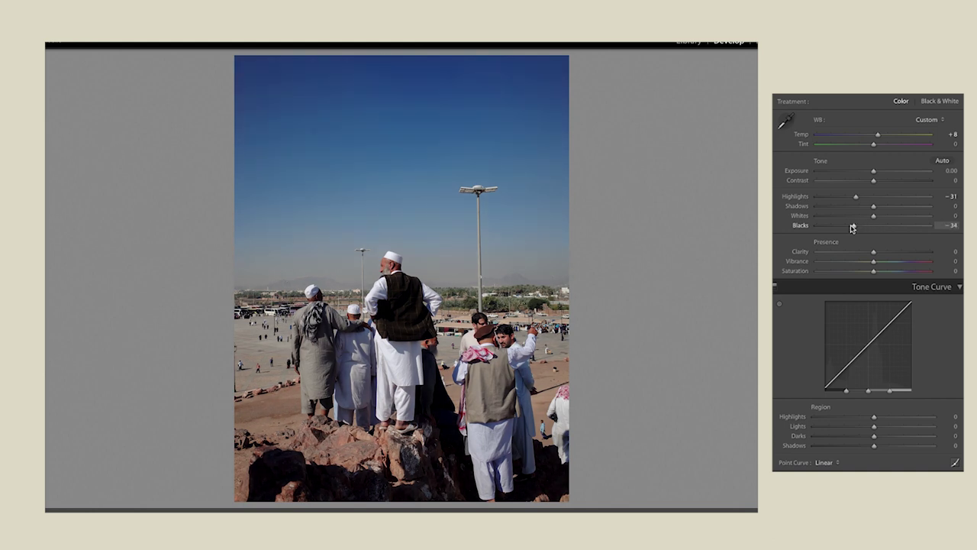
{"action": "key", "text": "ctrl+z"}
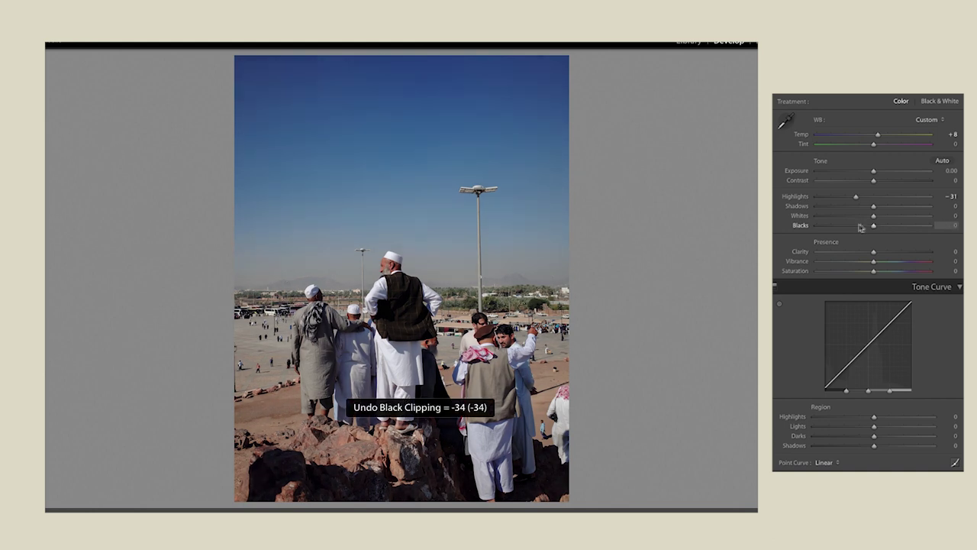
{"action": "left_click_drag", "start_coordinate": [867, 226], "coordinate": [863, 226]}
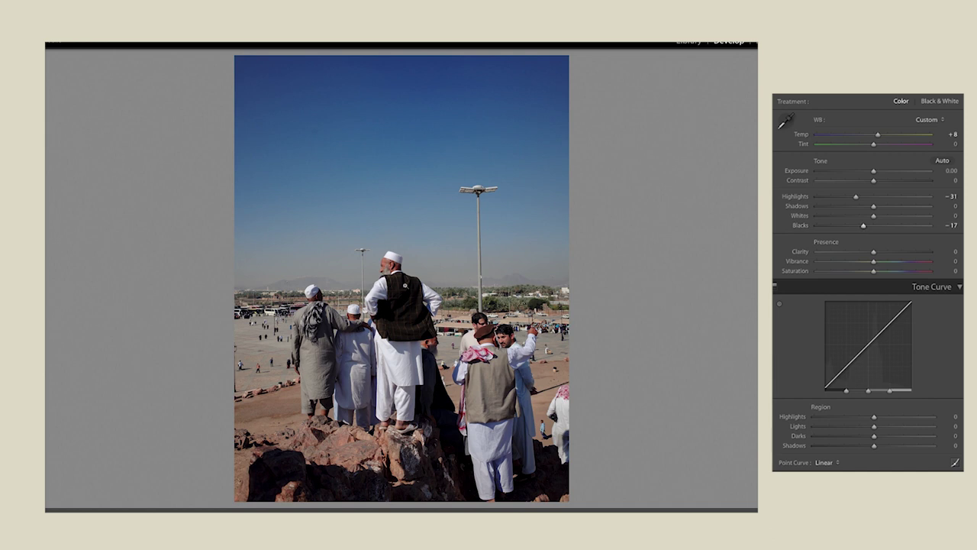
{"action": "left_click", "coordinate": [406, 295]}
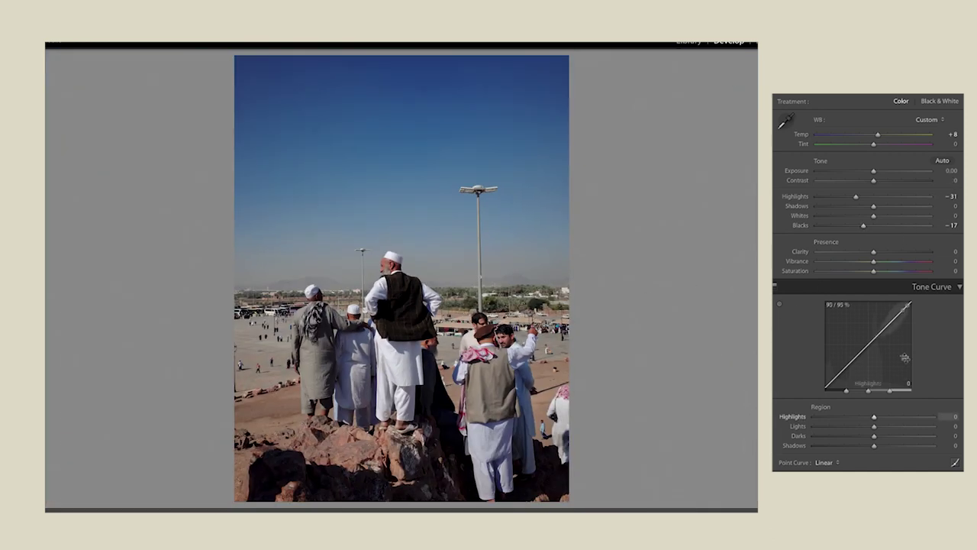
{"action": "key", "text": "y"}
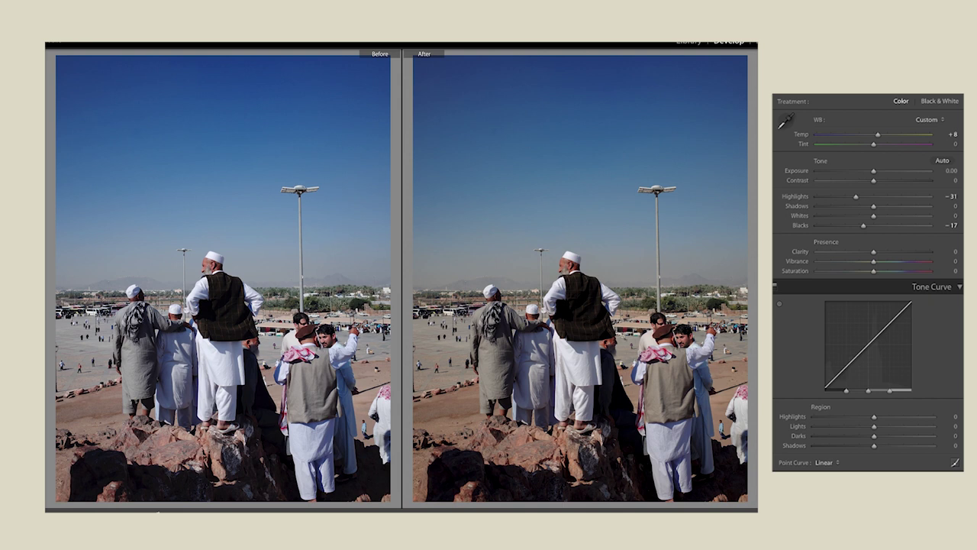
{"action": "key", "text": "y"}
{"action": "key", "text": "Right"}
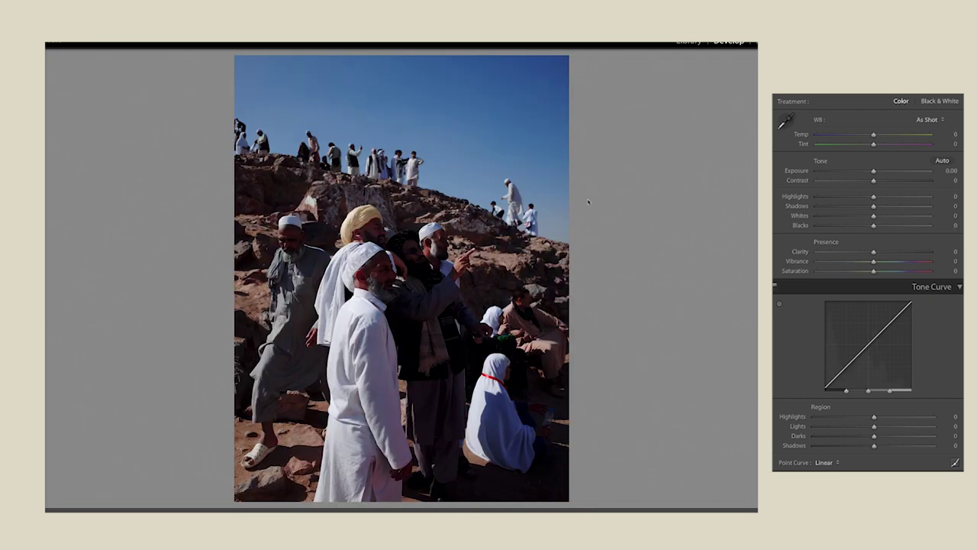
- Raise the hillside crowd photo's exposure to +0.65, checking it in Before/After view
{"action": "key", "text": "y"}
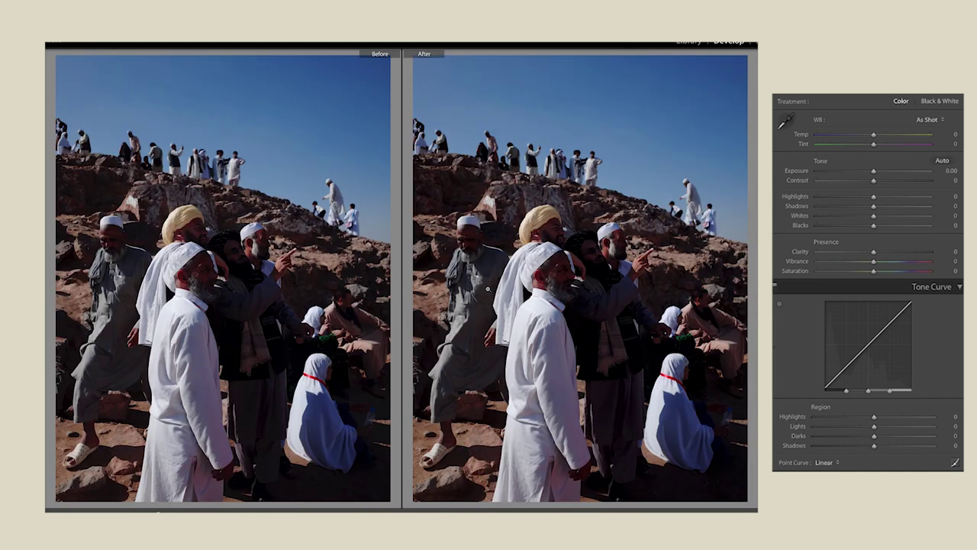
{"action": "key", "text": "y"}
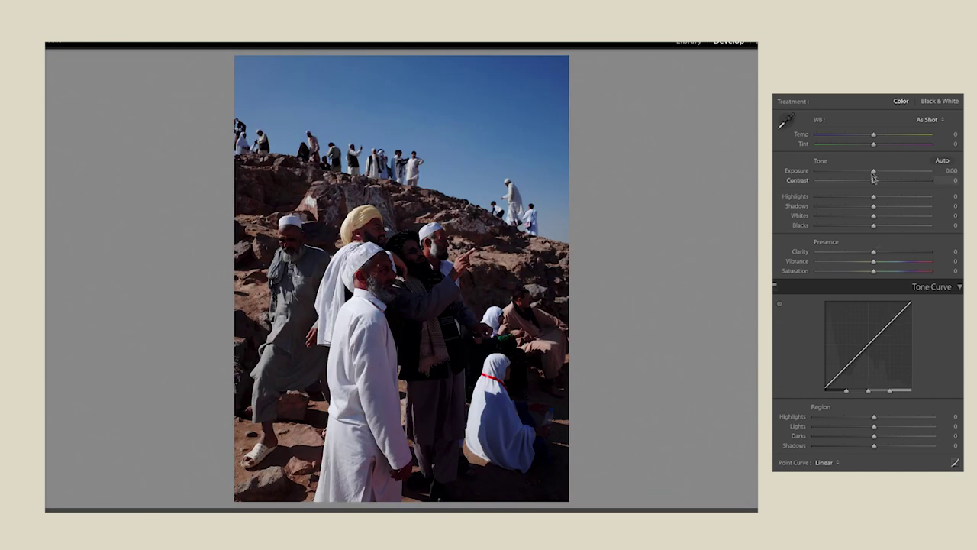
{"action": "left_click_drag", "start_coordinate": [875, 172], "coordinate": [880, 172]}
{"action": "key", "text": "y"}
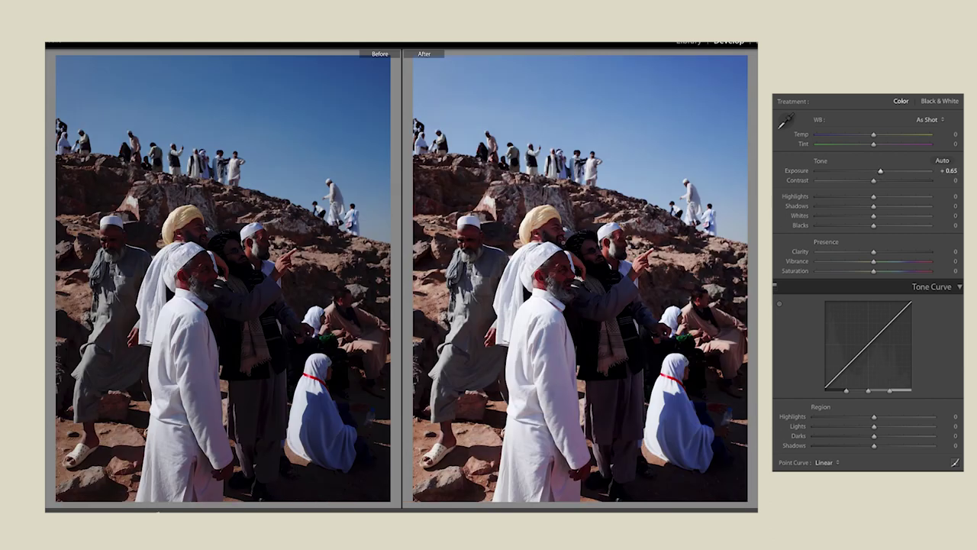
{"action": "key", "text": "y"}
{"action": "key", "text": "y"}
{"action": "key", "text": "y"}
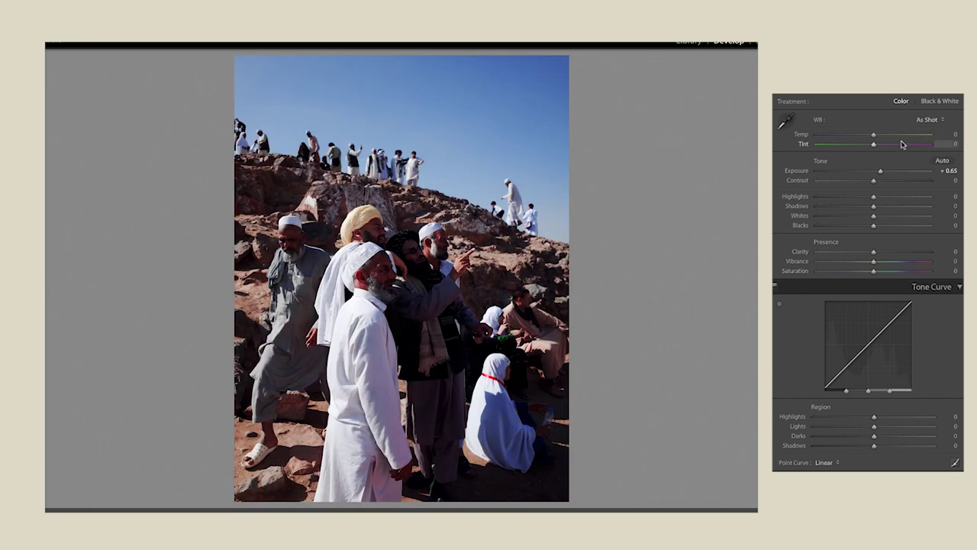
- Warm the temperature to +8 and inspect the old man's face at 1:1 zoom
{"action": "left_click_drag", "start_coordinate": [874, 135], "coordinate": [879, 136]}
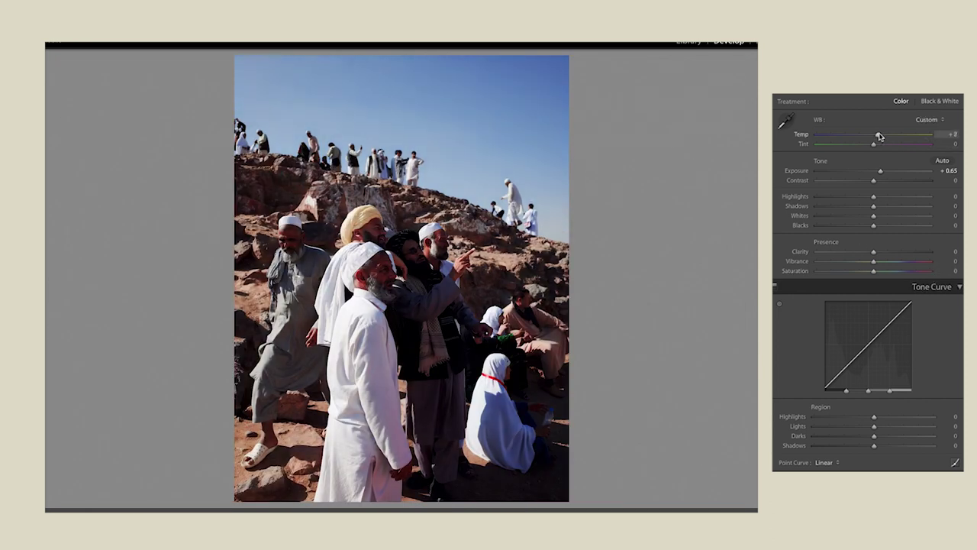
{"action": "key", "text": "y"}
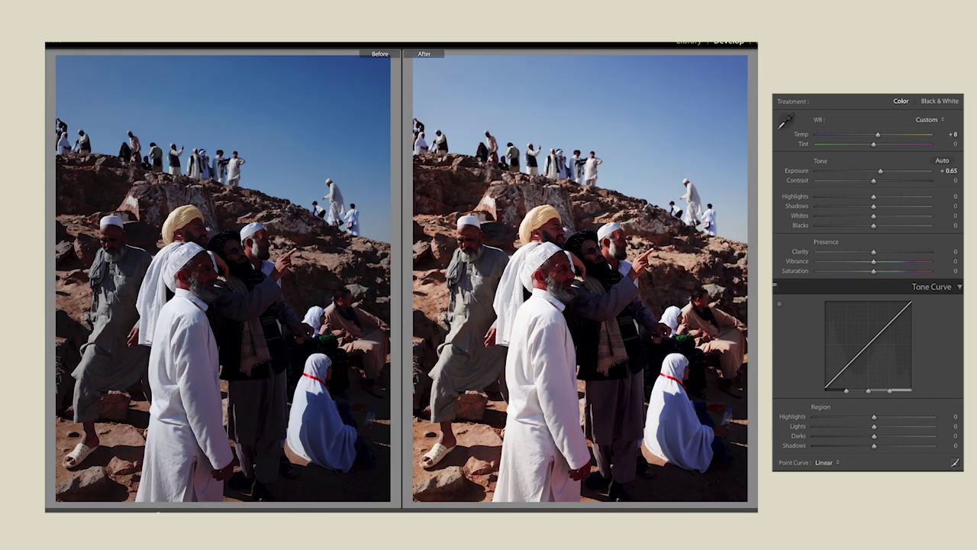
{"action": "key", "text": "y"}
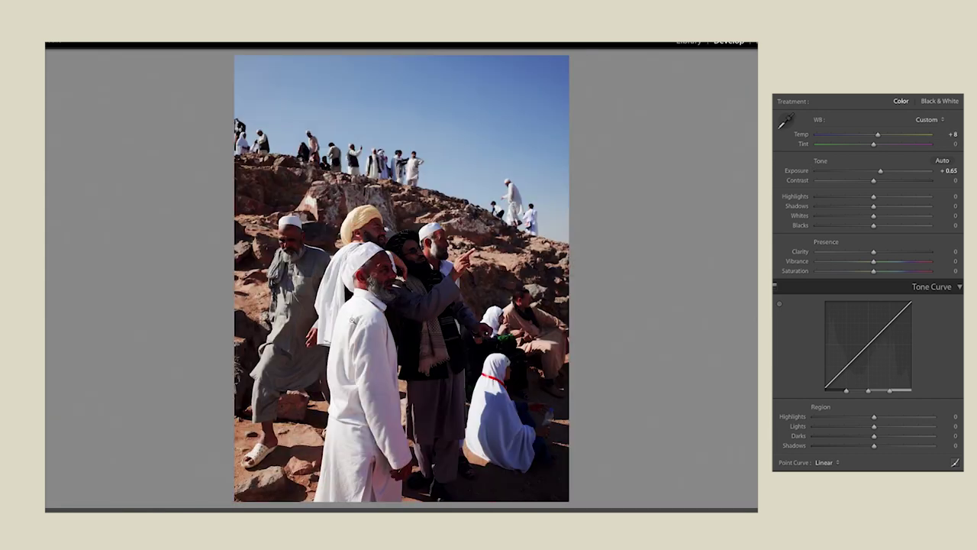
{"action": "left_click", "coordinate": [350, 253]}
{"action": "left_click_drag", "start_coordinate": [408, 408], "coordinate": [386, 278]}
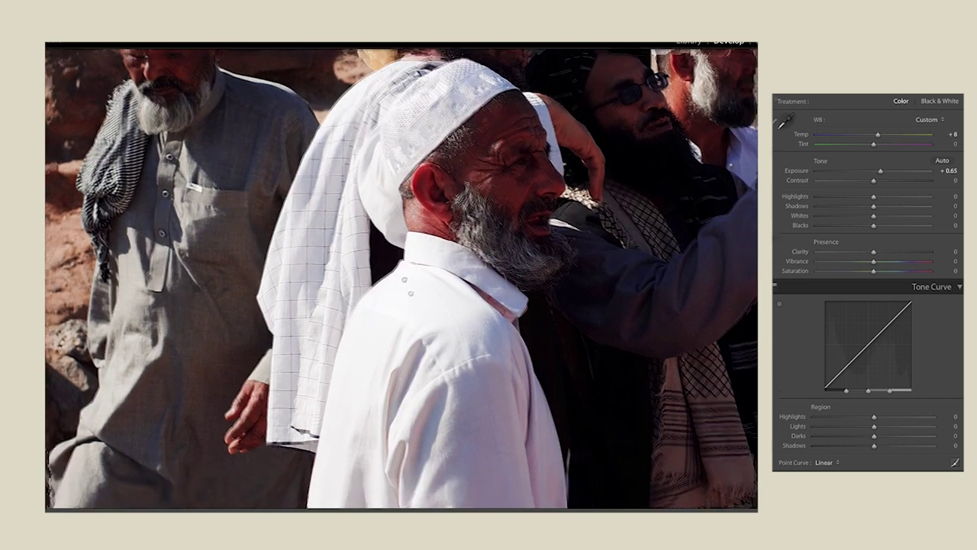
{"action": "left_click", "coordinate": [385, 278]}
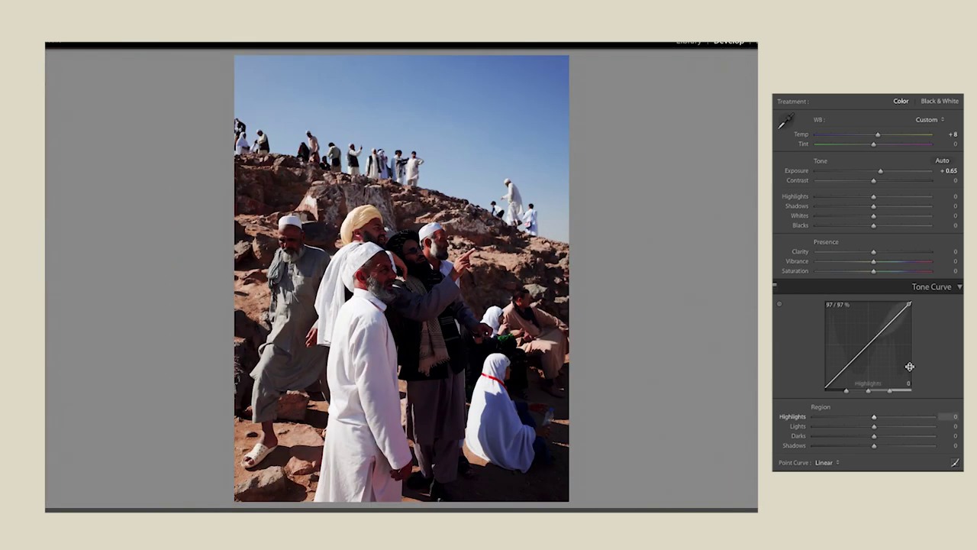
- Set highlights -63, saturation -11 and exposure +1.00, dropping the Temp +15 try, then advance to the next photo
{"action": "left_click_drag", "start_coordinate": [873, 196], "coordinate": [838, 196]}
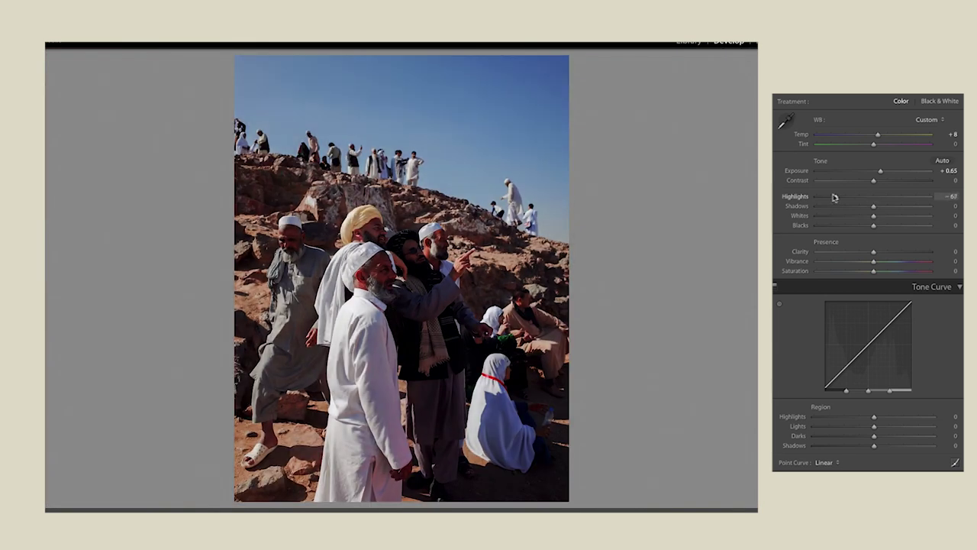
{"action": "key", "text": "y"}
{"action": "key", "text": "y"}
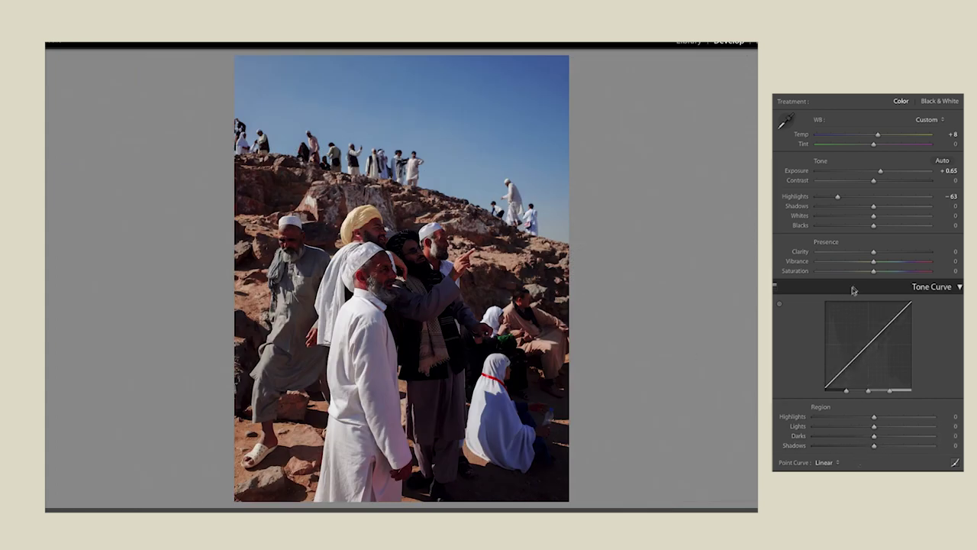
{"action": "left_click_drag", "start_coordinate": [872, 274], "coordinate": [865, 272]}
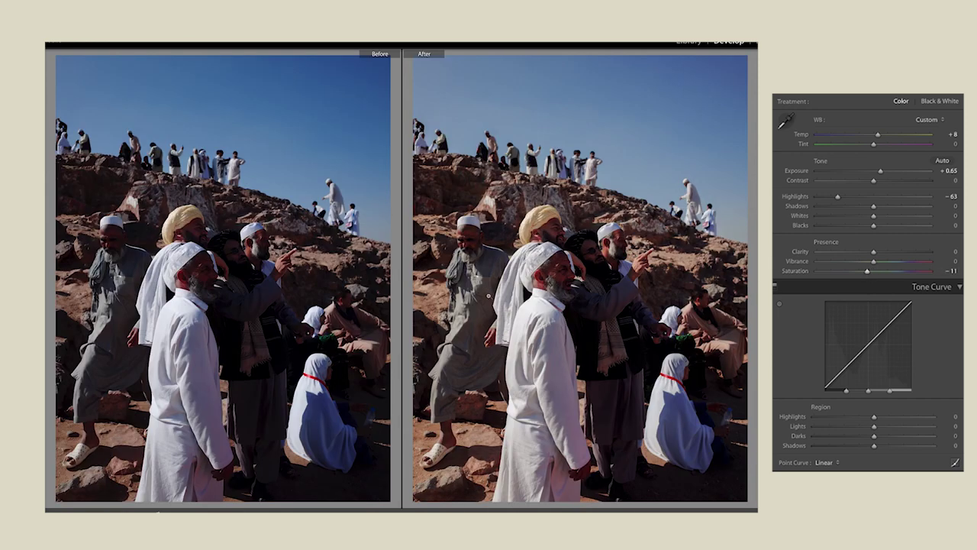
{"action": "left_click_drag", "start_coordinate": [877, 136], "coordinate": [883, 135]}
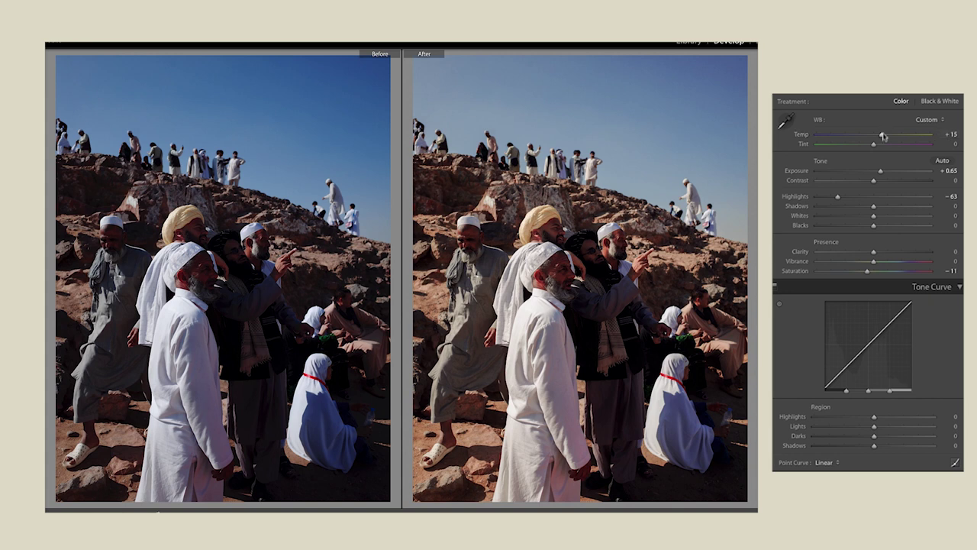
{"action": "key", "text": "ctrl+z"}
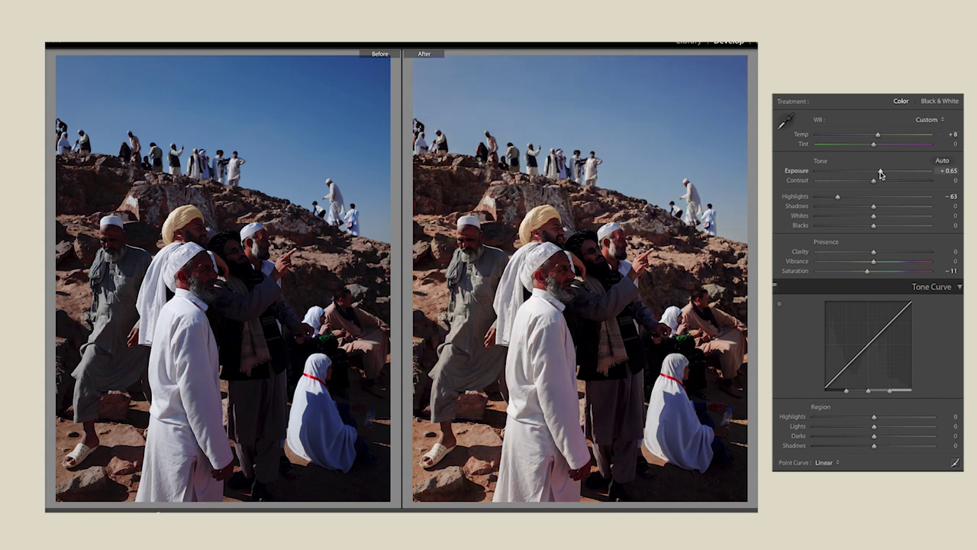
{"action": "left_click_drag", "start_coordinate": [882, 173], "coordinate": [885, 171]}
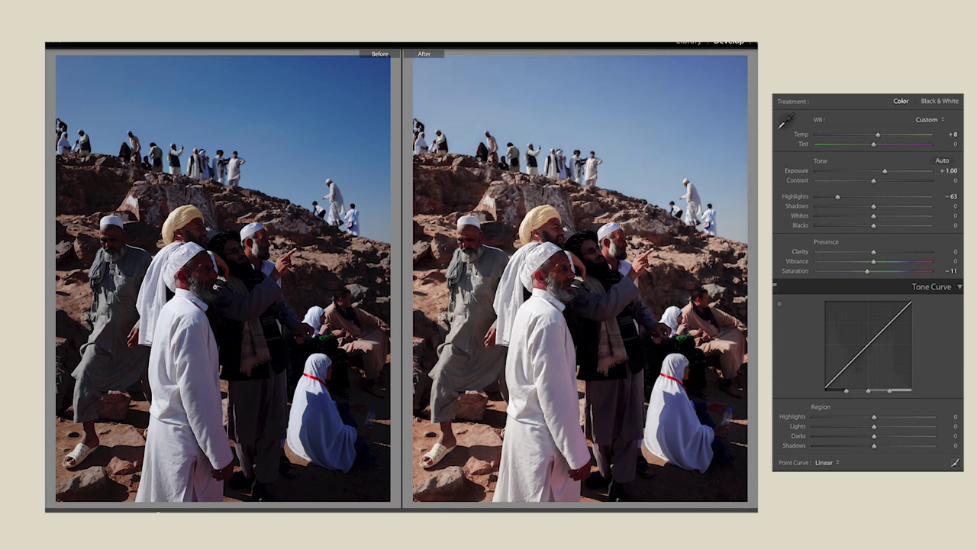
{"action": "key", "text": "y"}
{"action": "key", "text": "y"}
{"action": "key", "text": "y"}
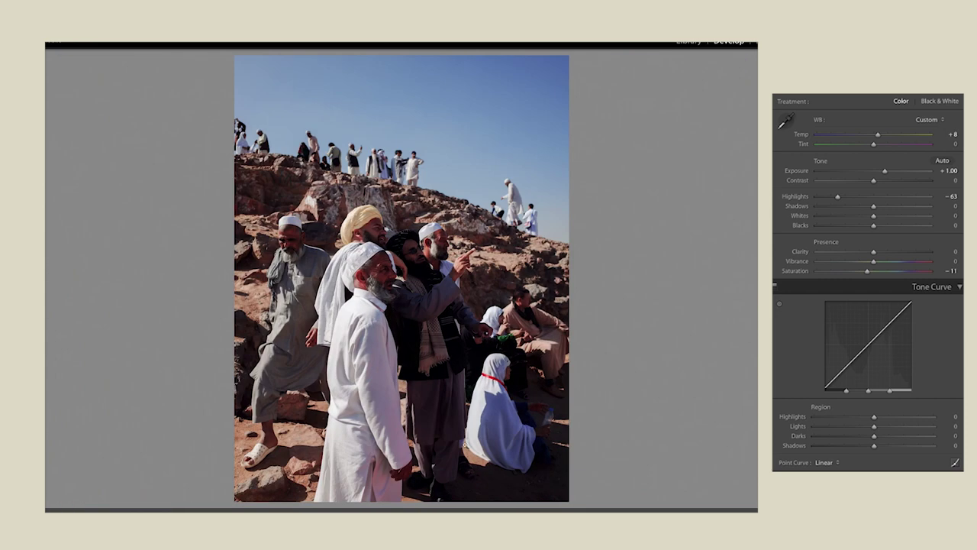
{"action": "key", "text": "Right"}
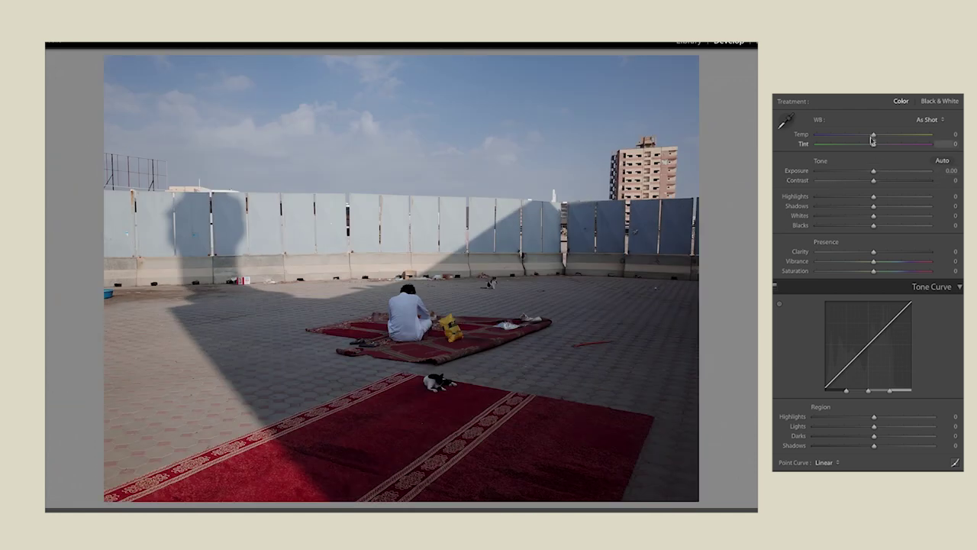
- Give the rooftop prayer-rug photo +0.45 exposure, -27 highlights and +4 temperature, checking Before/After
{"action": "left_click_drag", "start_coordinate": [873, 173], "coordinate": [878, 173]}
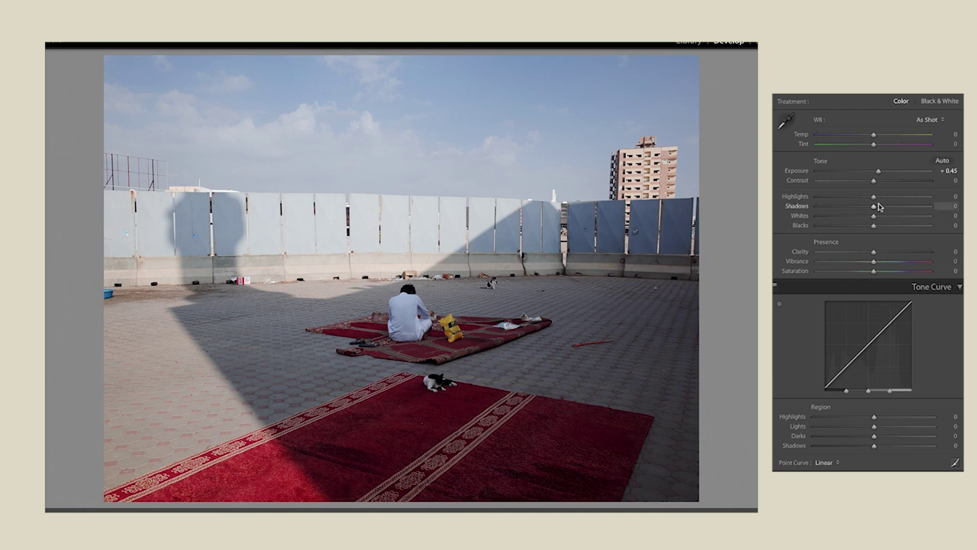
{"action": "left_click_drag", "start_coordinate": [875, 198], "coordinate": [857, 198]}
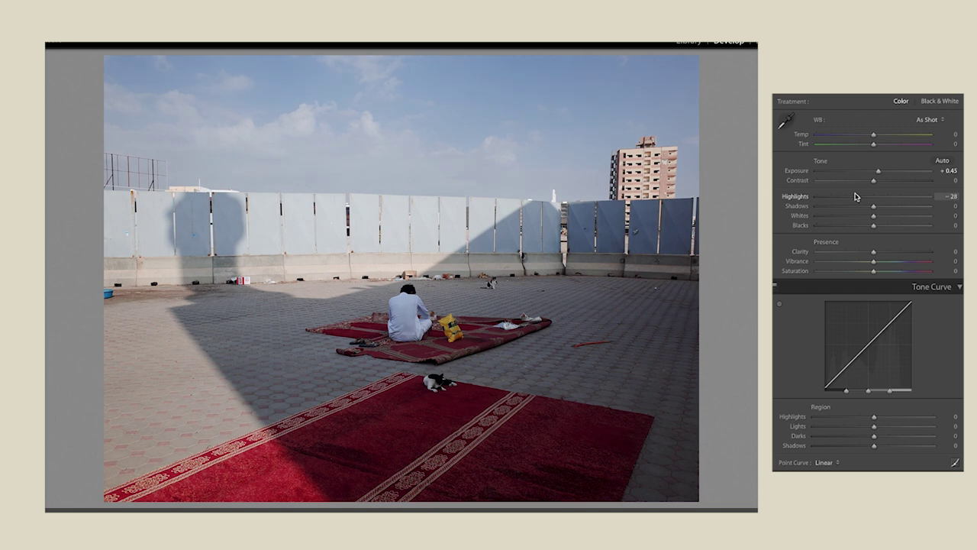
{"action": "key", "text": "y"}
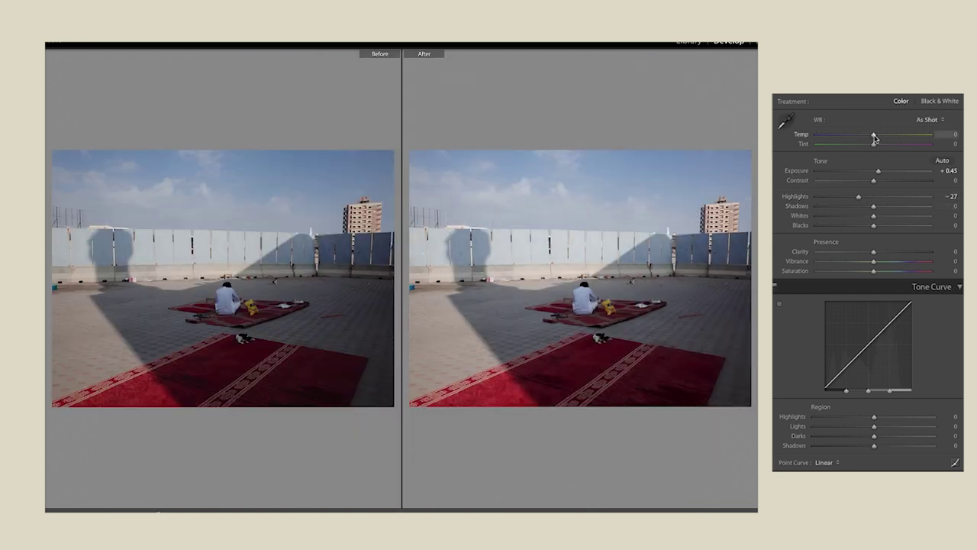
{"action": "left_click_drag", "start_coordinate": [874, 137], "coordinate": [879, 135]}
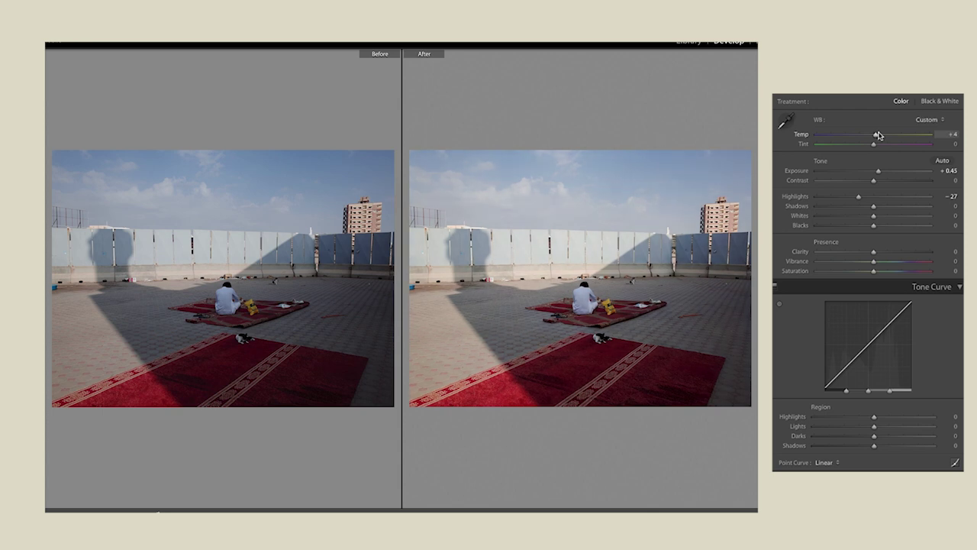
{"action": "left_click", "coordinate": [80, 324]}
{"action": "key", "text": "y"}
{"action": "key", "text": "y"}
{"action": "key", "text": "y"}
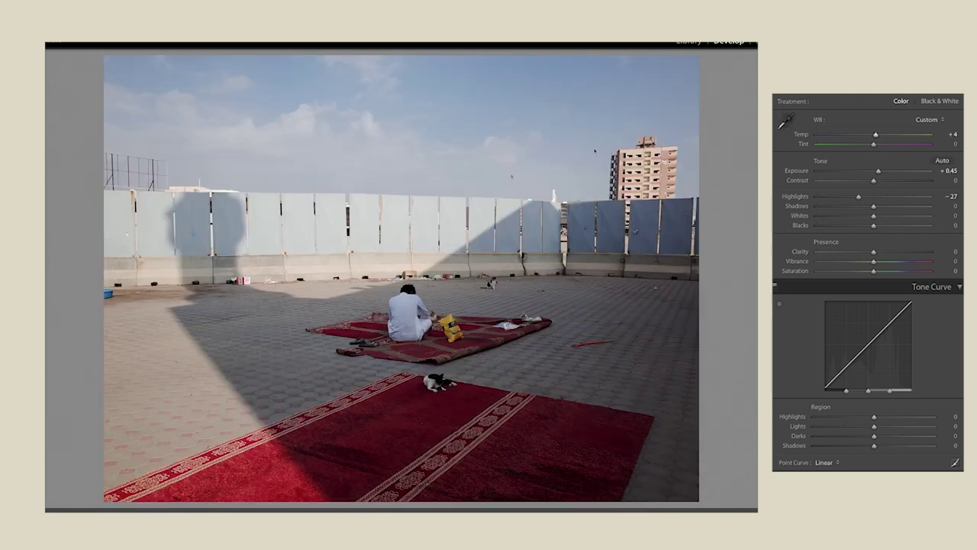
{"action": "key", "text": "r"}
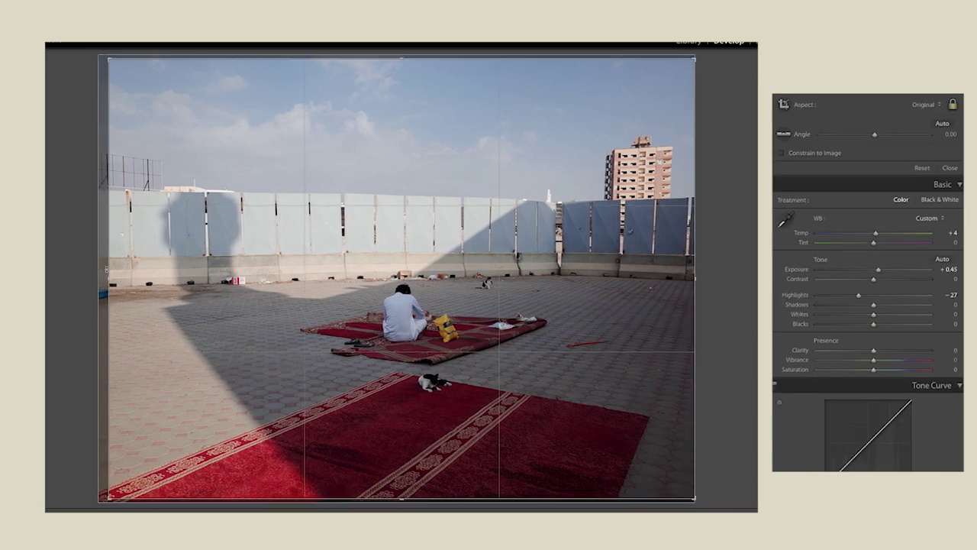
- Tighten the rooftop photo's crop from both top corners and compare it with the original
{"action": "key", "text": "r"}
{"action": "key", "text": "r"}
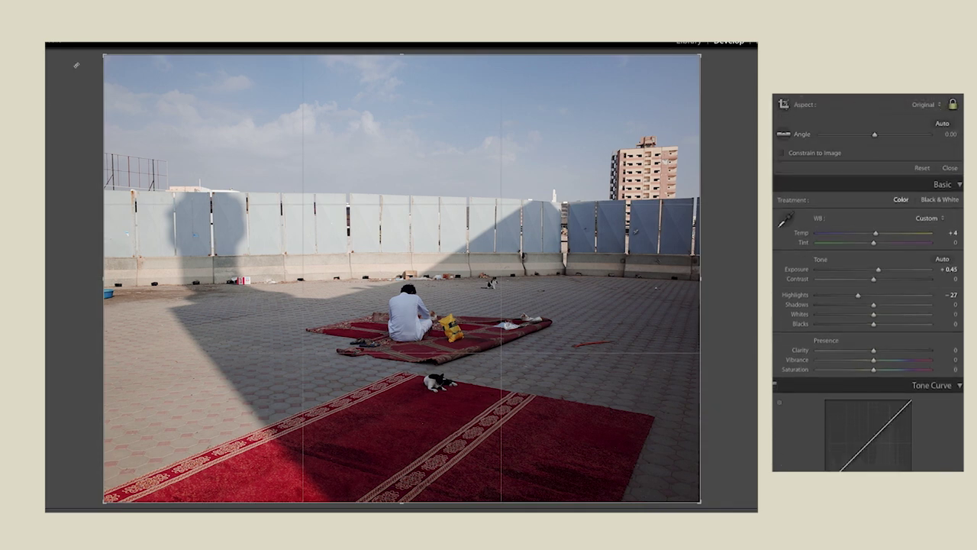
{"action": "left_click_drag", "start_coordinate": [103, 55], "coordinate": [115, 62]}
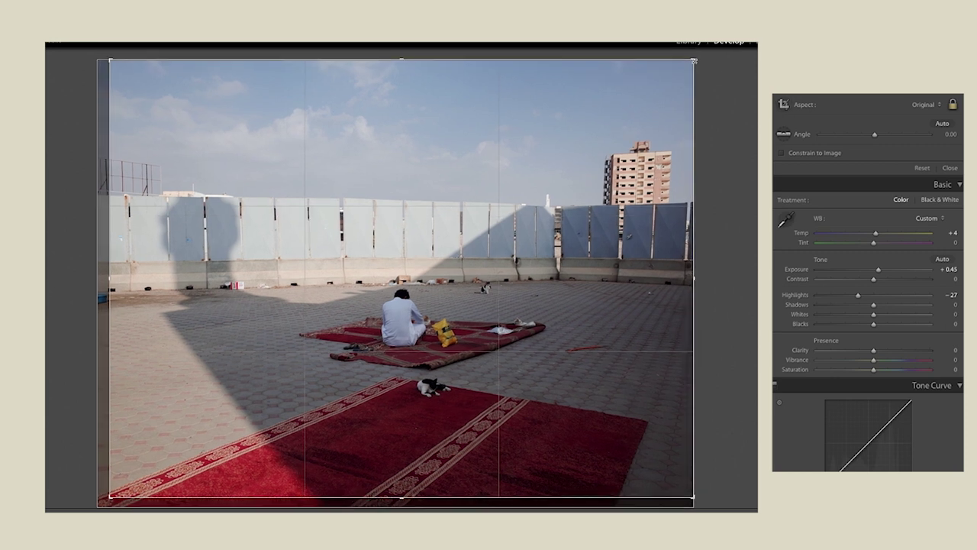
{"action": "left_click_drag", "start_coordinate": [696, 61], "coordinate": [689, 64]}
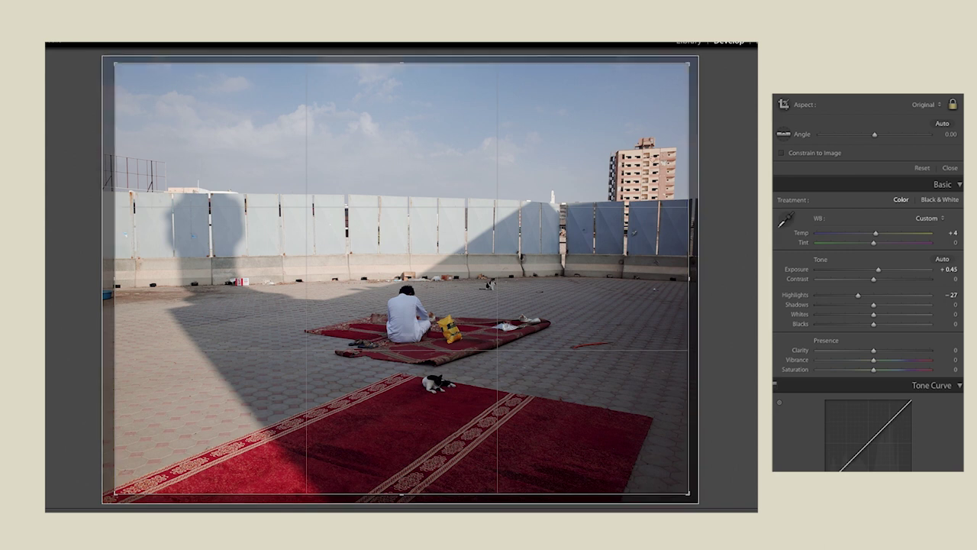
{"action": "key", "text": "Return"}
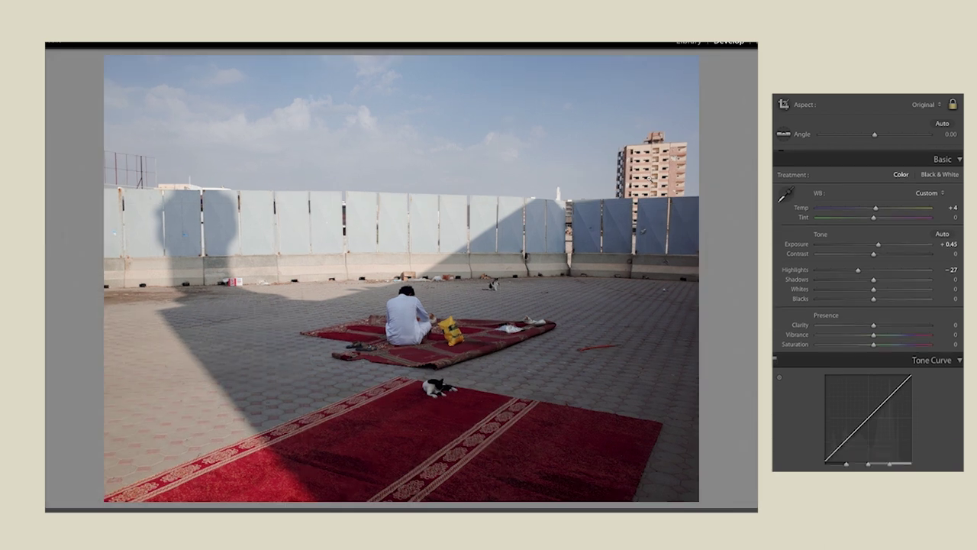
{"action": "key", "text": "y"}
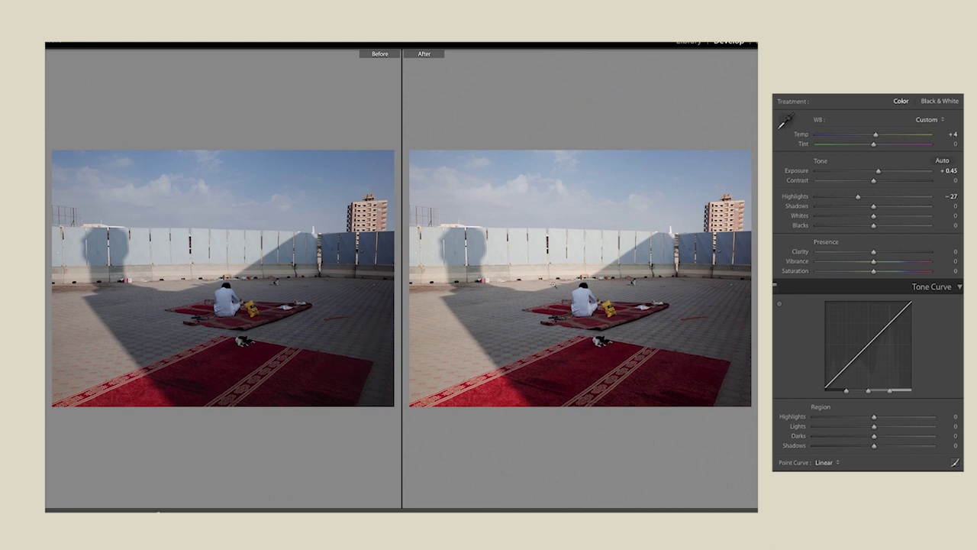
{"action": "key", "text": "y"}
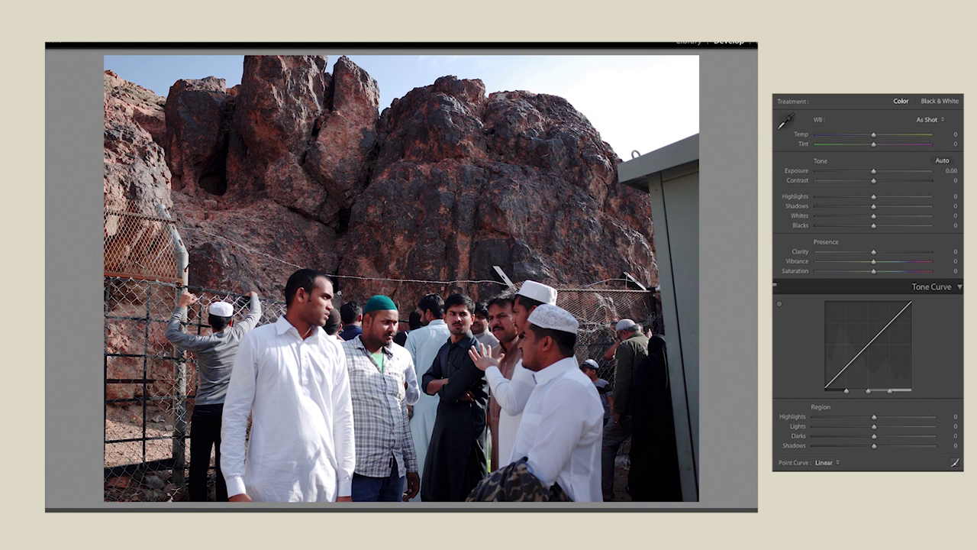
- Give the red rock crowd photo +0.15 exposure and -53 highlights, checking Before/After zoomed in
{"action": "key", "text": "y"}
{"action": "left_click_drag", "start_coordinate": [874, 170], "coordinate": [876, 175]}
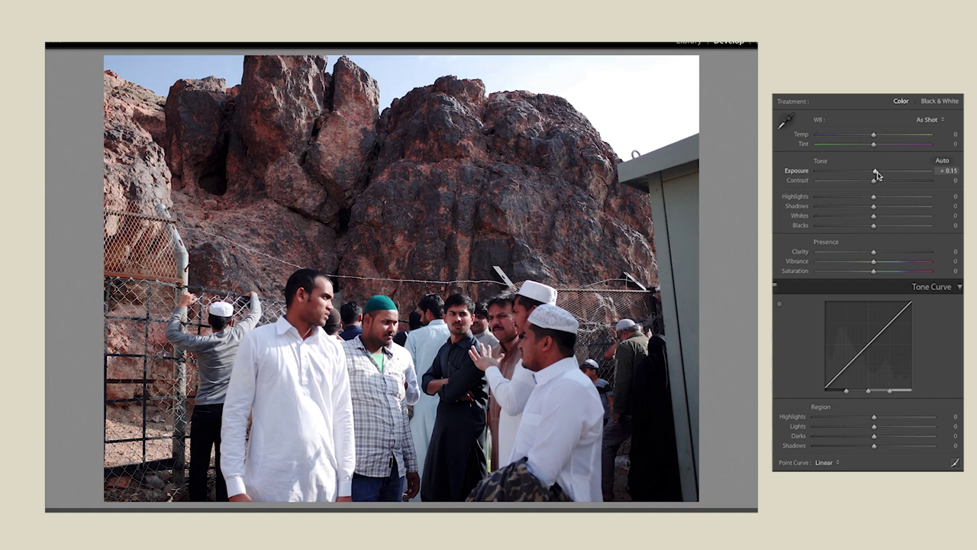
{"action": "left_click_drag", "start_coordinate": [873, 197], "coordinate": [844, 196]}
{"action": "key", "text": "y"}
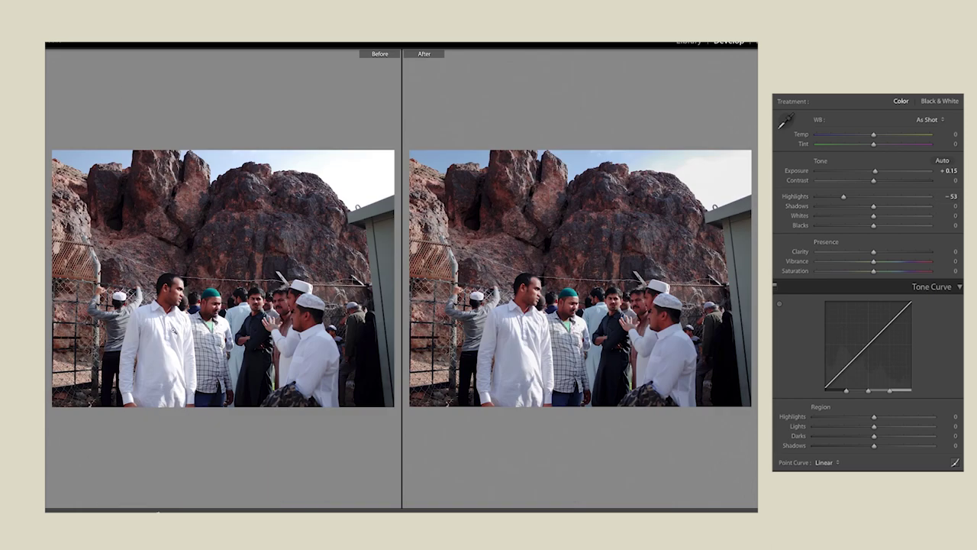
{"action": "left_click", "coordinate": [174, 329]}
{"action": "key", "text": "y"}
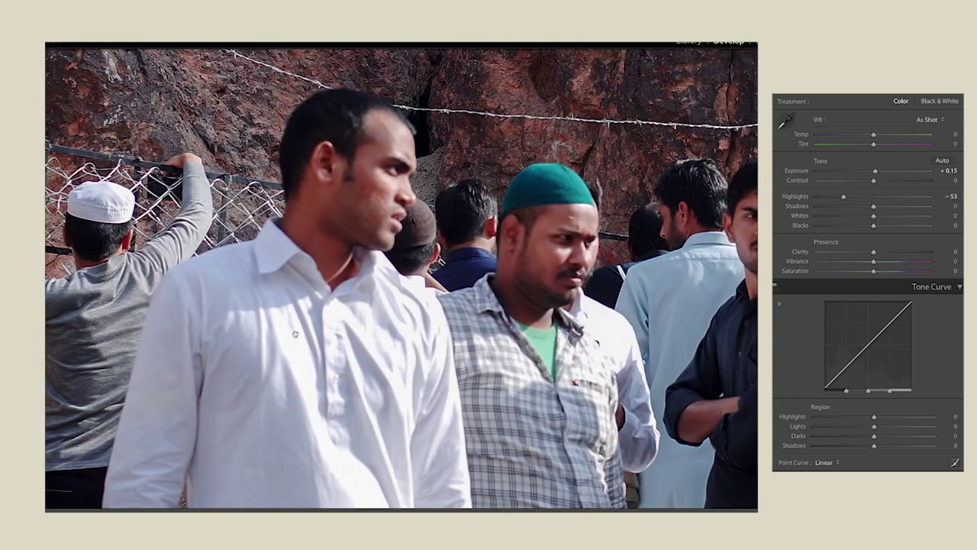
{"action": "key", "text": "z"}
- Warm the temperature to +7 and deepen the blacks to -26
{"action": "left_click_drag", "start_coordinate": [873, 134], "coordinate": [878, 136]}
{"action": "key", "text": "y"}
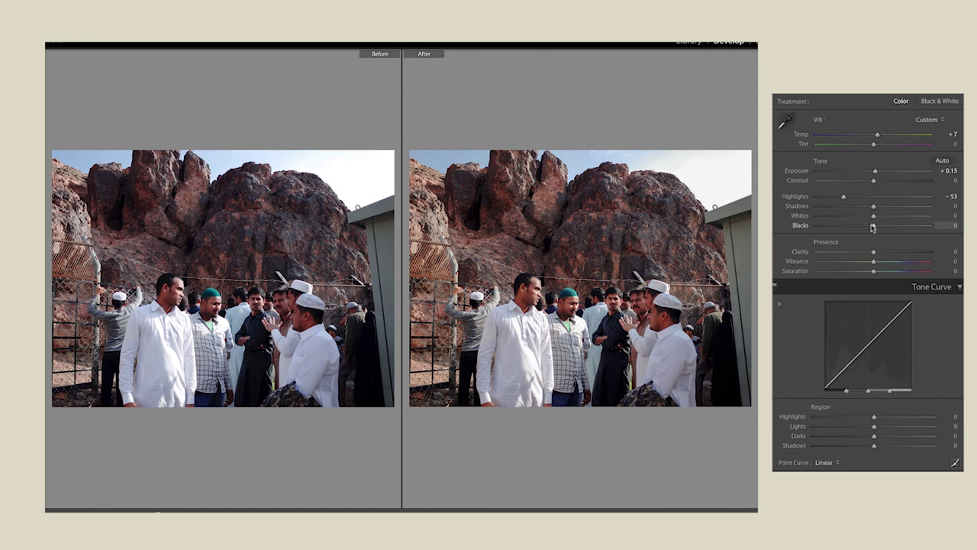
{"action": "left_click_drag", "start_coordinate": [876, 227], "coordinate": [858, 227]}
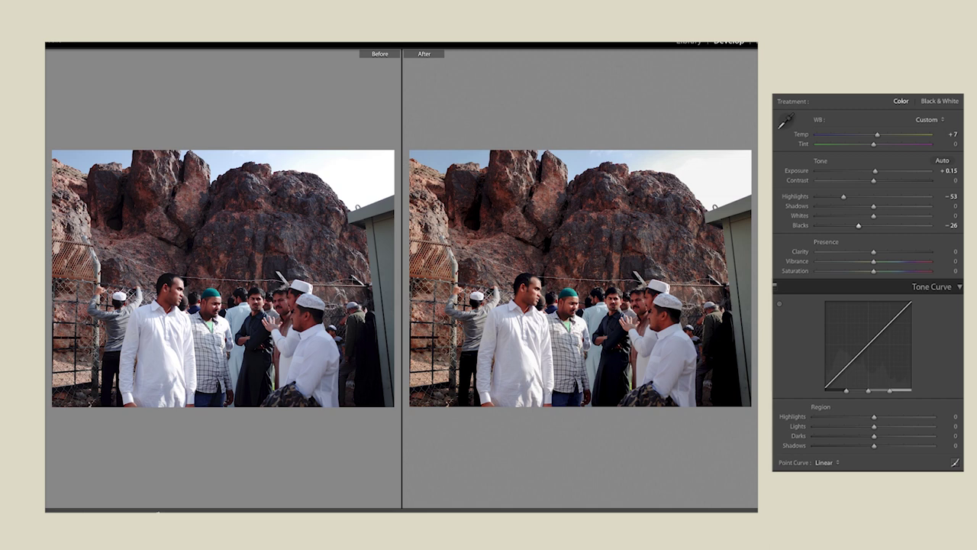
{"action": "left_click", "coordinate": [449, 161]}
{"action": "key", "text": "y"}
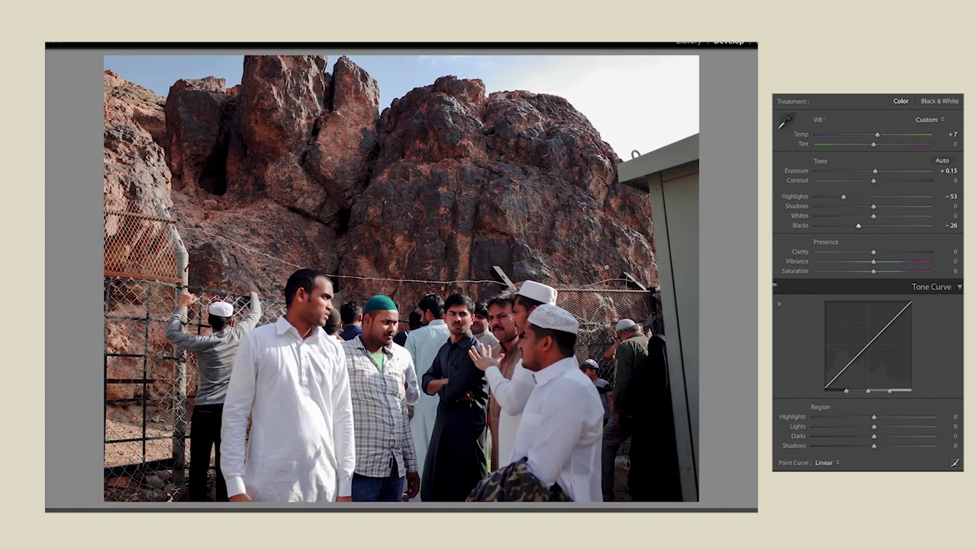
{"action": "key", "text": "r"}
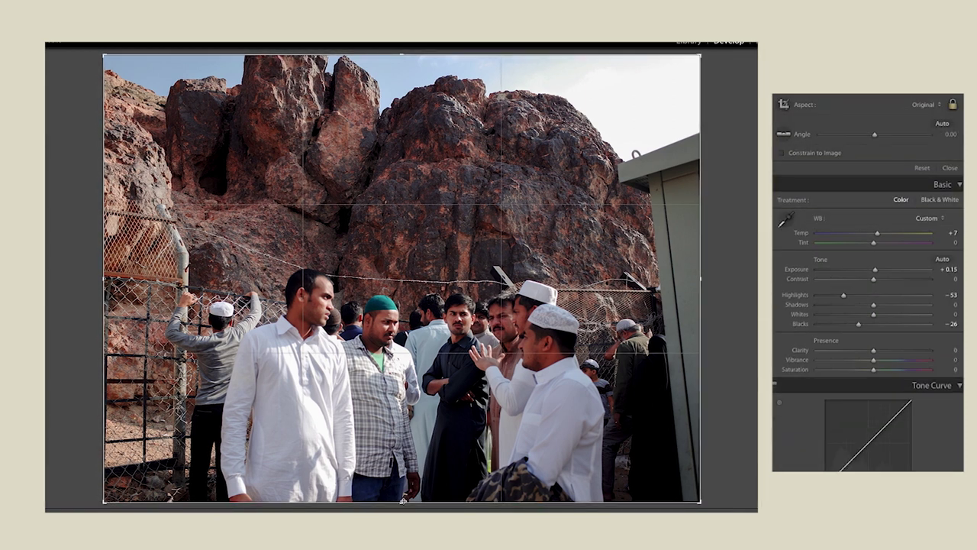
- Straighten the crowd photo to a -1.72 angle, compare it, then advance to the mosque entrance photo
{"action": "left_click_drag", "start_coordinate": [874, 134], "coordinate": [874, 136]}
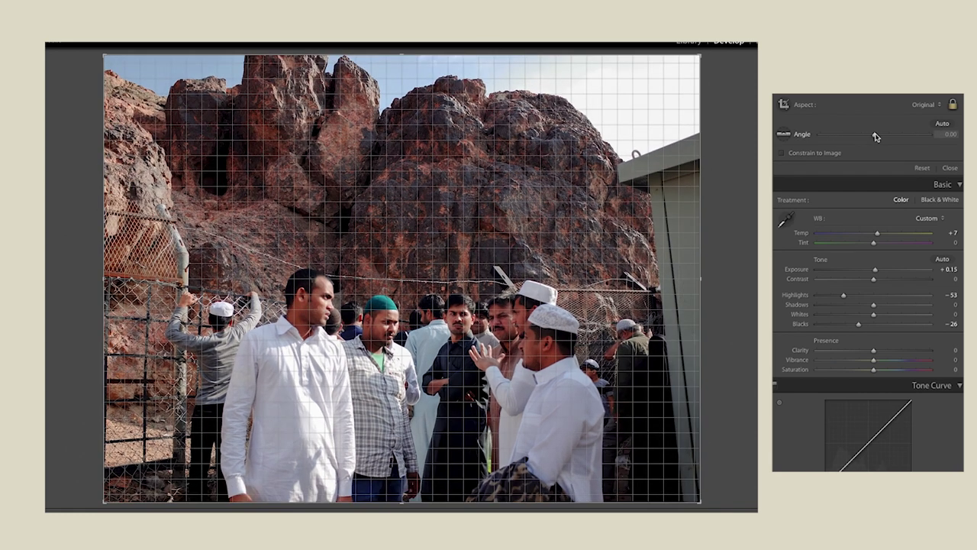
{"action": "key", "text": "Return"}
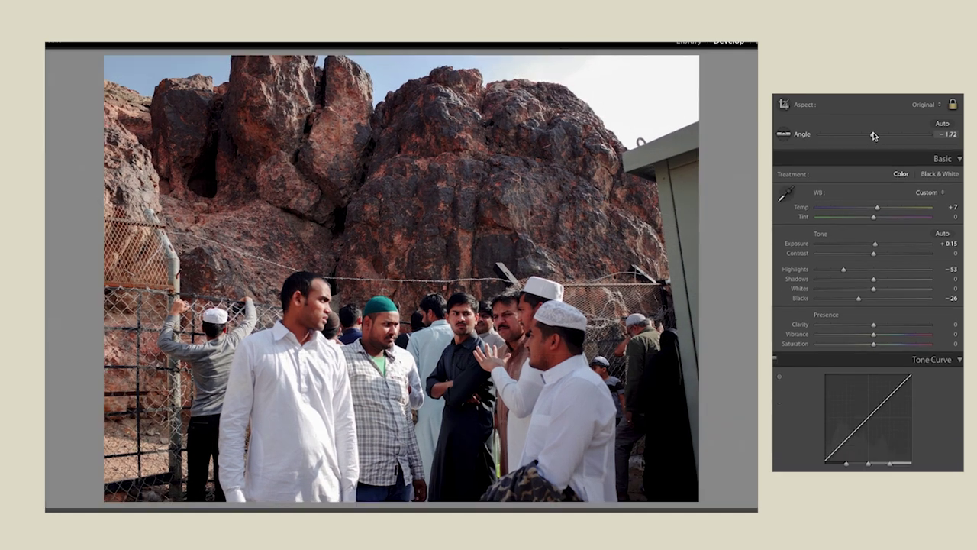
{"action": "key", "text": "y"}
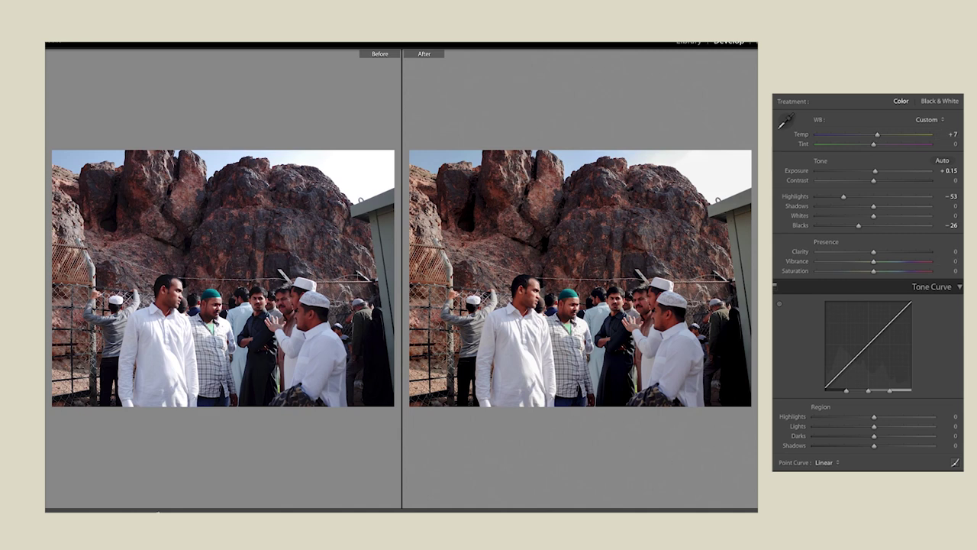
{"action": "key", "text": "y"}
{"action": "key", "text": "Right"}
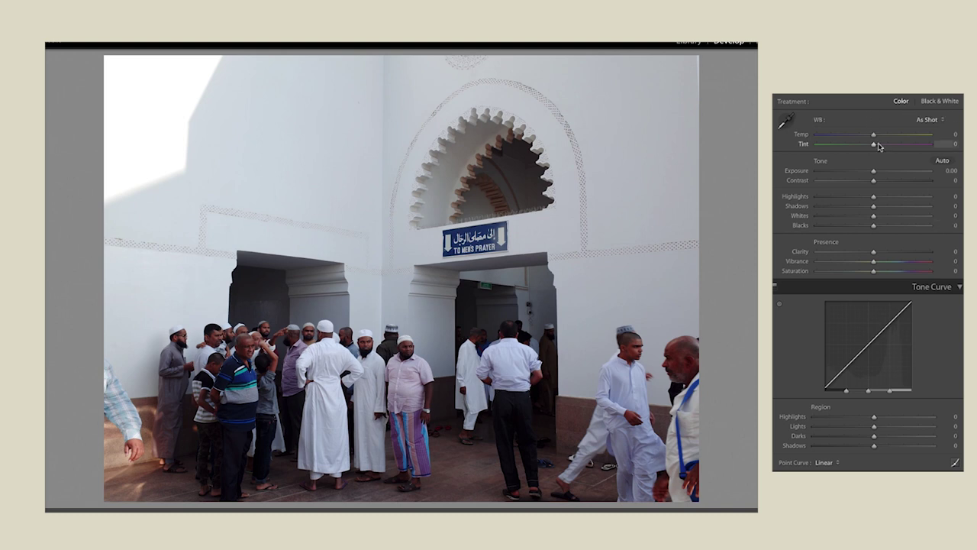
- Give the mosque entrance photo +0.50 exposure, +9 temperature and -35 highlights, then check Before/After
{"action": "left_click_drag", "start_coordinate": [876, 175], "coordinate": [882, 174]}
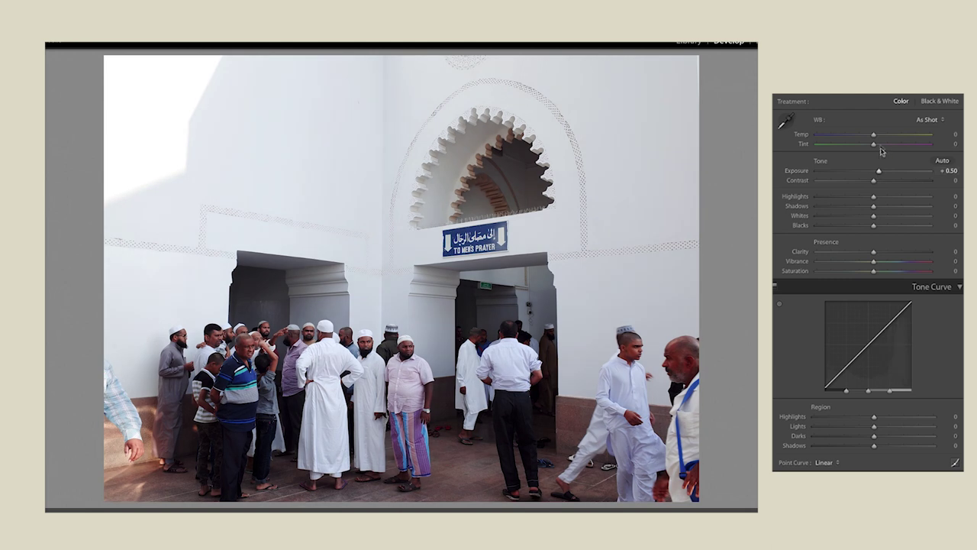
{"action": "left_click_drag", "start_coordinate": [876, 137], "coordinate": [881, 141]}
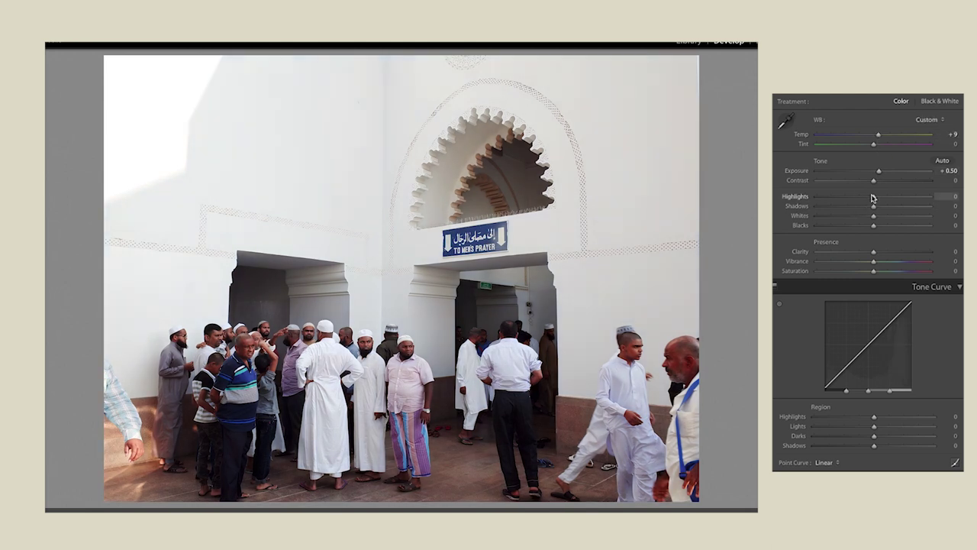
{"action": "left_click_drag", "start_coordinate": [873, 198], "coordinate": [852, 198]}
{"action": "key", "text": "y"}
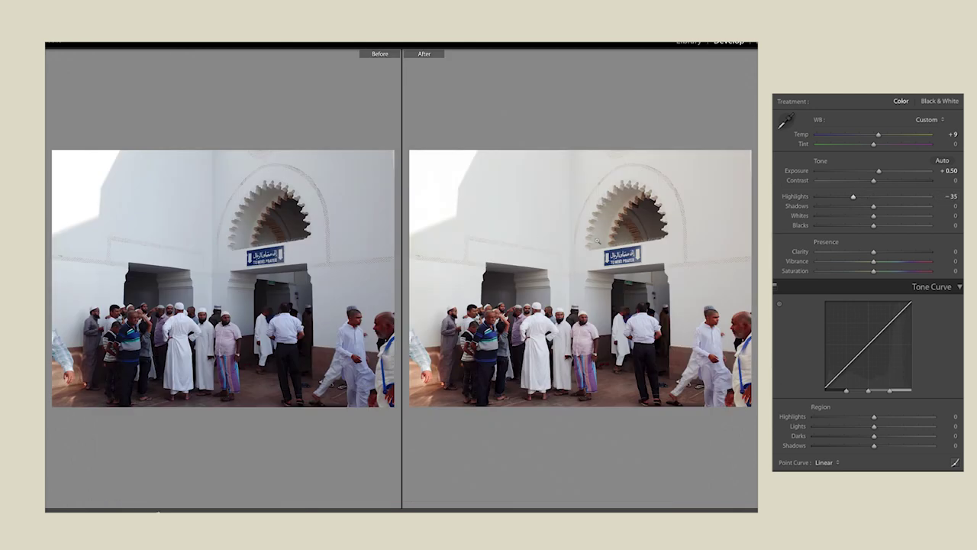
{"action": "key", "text": "y"}
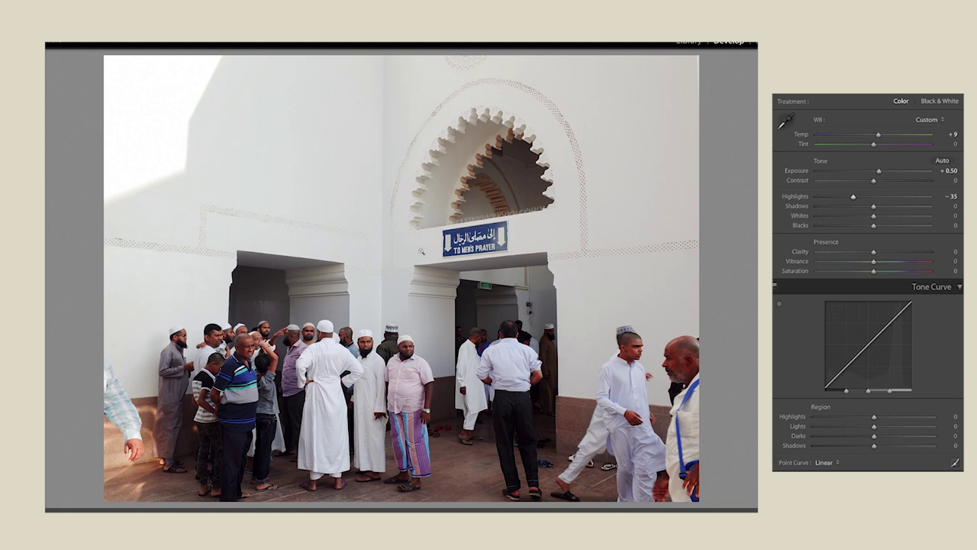